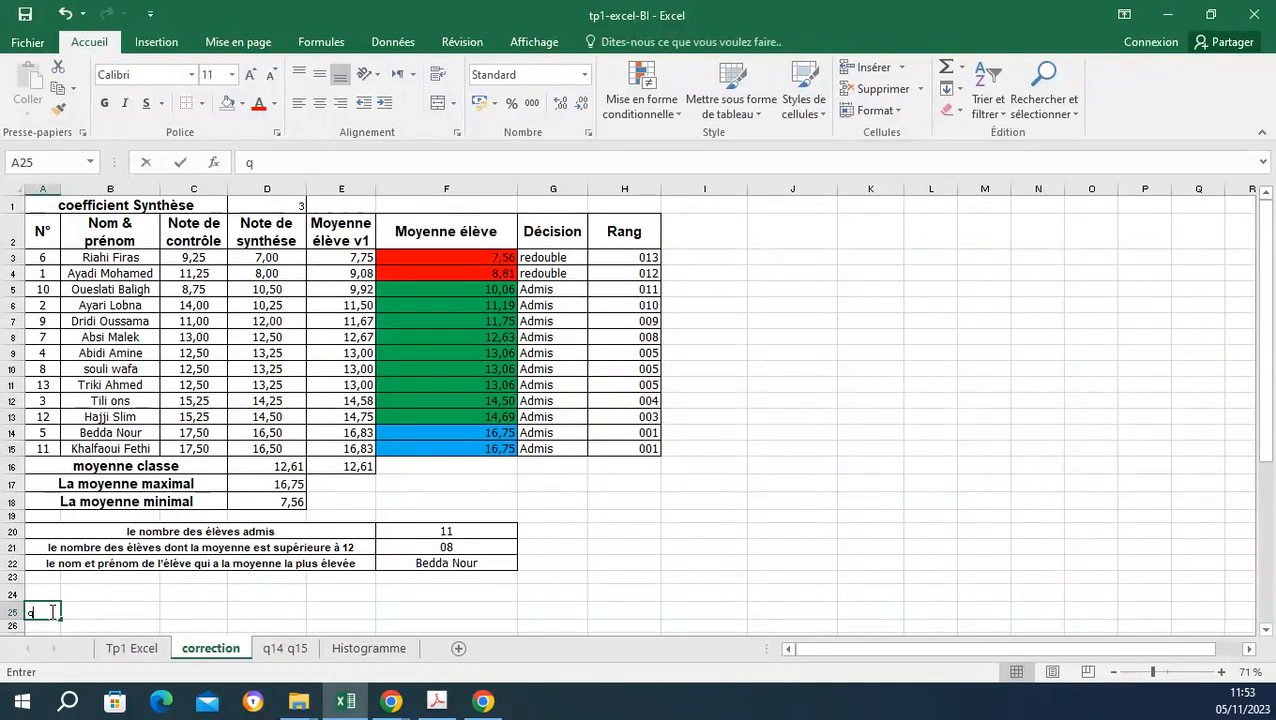
type("q14")
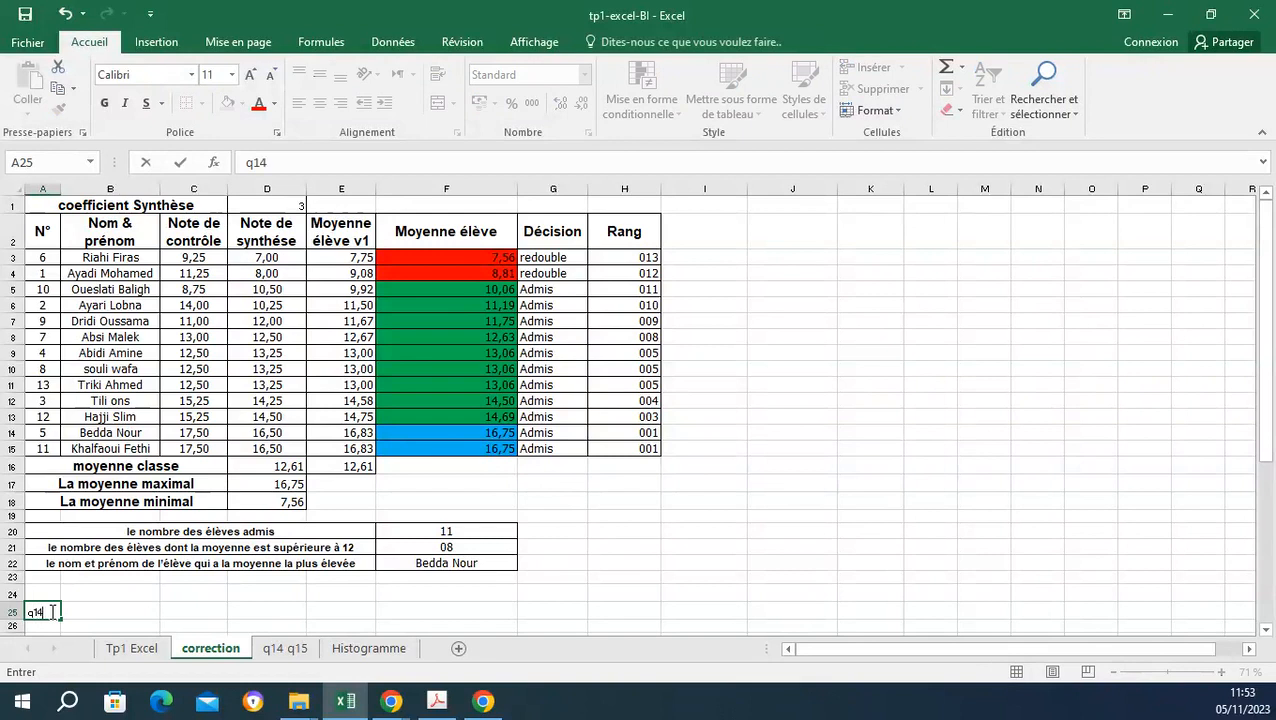
type("/q15")
key("F2")
key("Home")
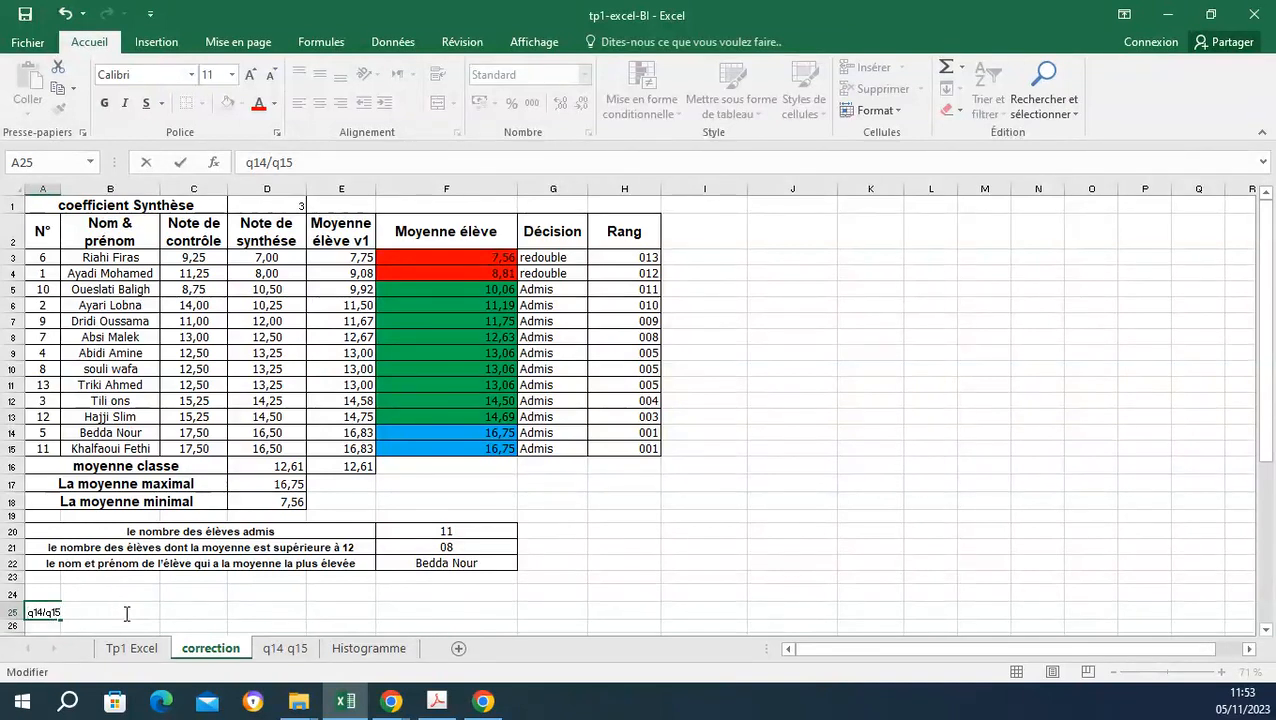
key("Escape")
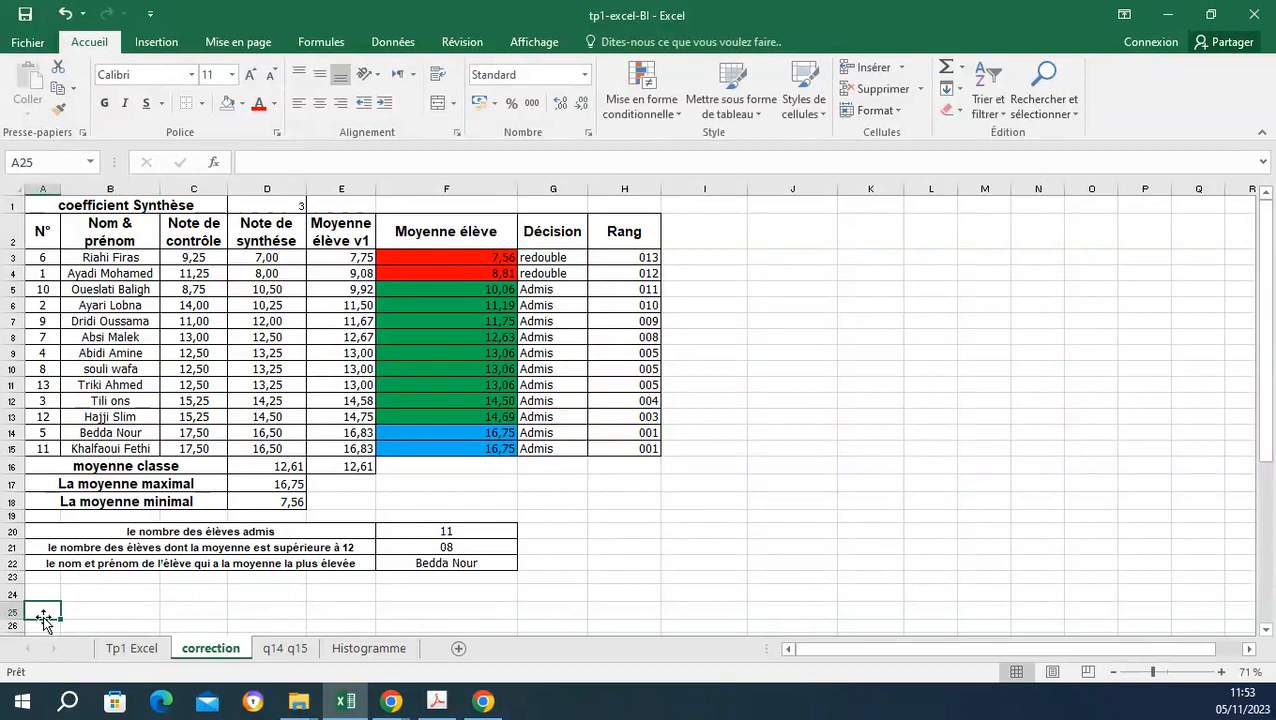
Label cell A25 of the correction sheet "q14/q15".
type("q14/q15")
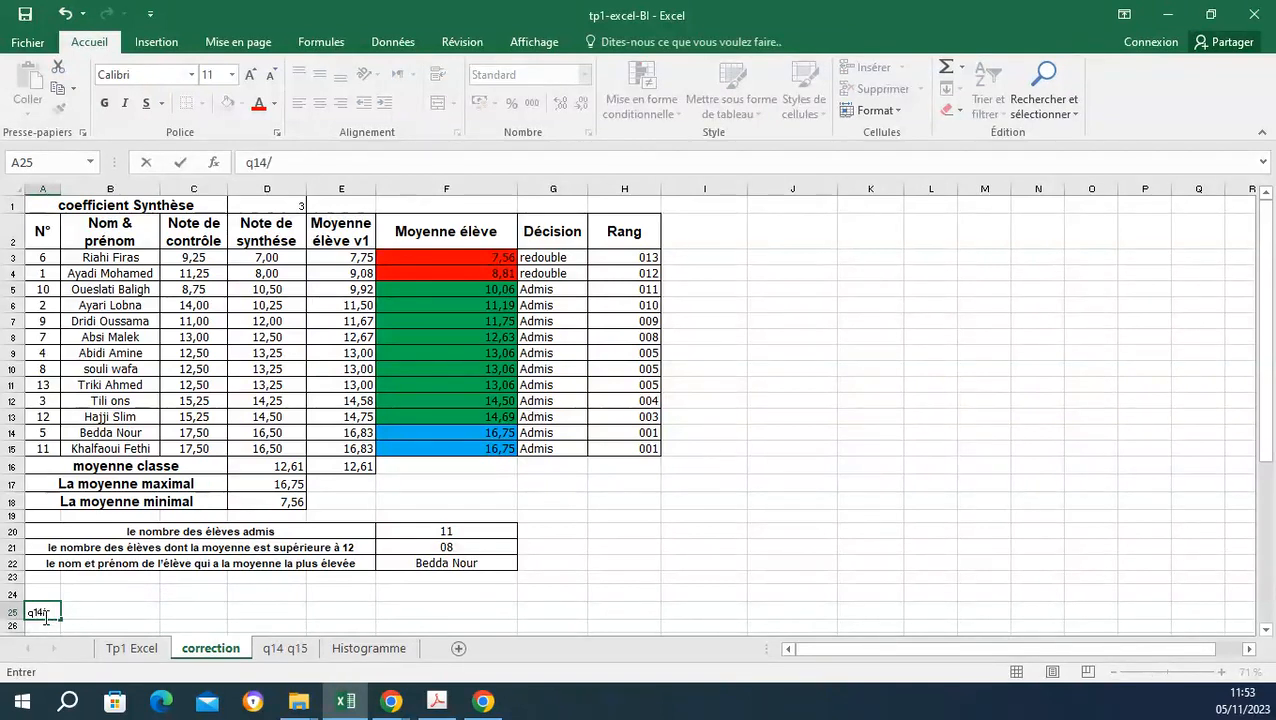
left_click(185, 612)
left_click(110, 612)
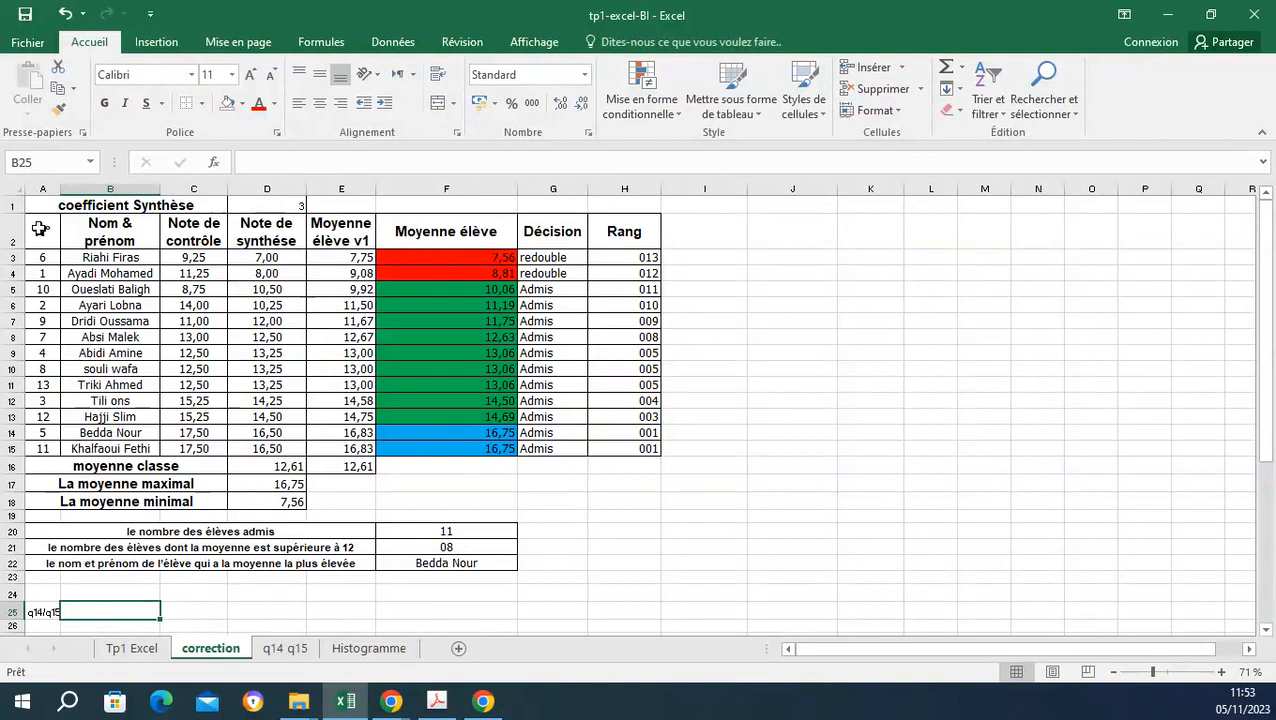
Copy the "Moyenne élève" header from F2 into cell B25.
left_click(436, 231)
key("ctrl+c")
left_click(114, 612)
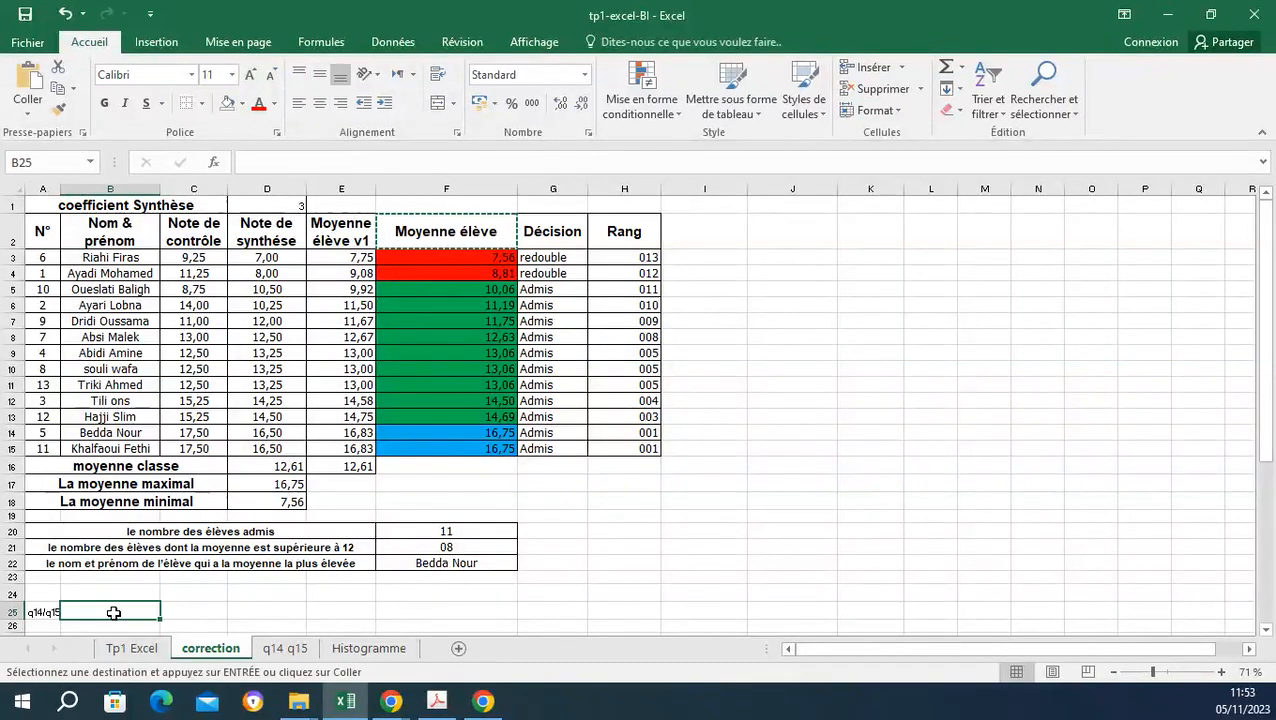
key("ctrl+v")
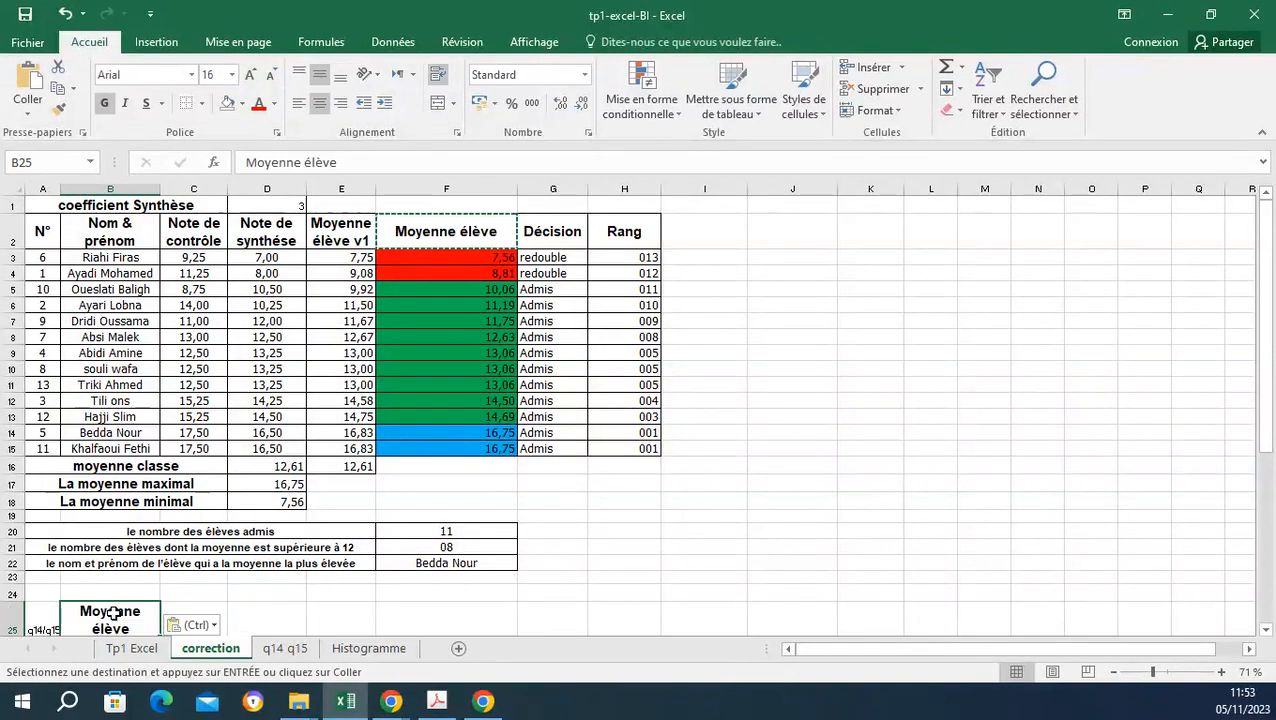
Enter the criterion >=11 in B26, beneath the copied "Moyenne élève" header.
scroll(113, 613, "down", 2)
left_click(123, 528)
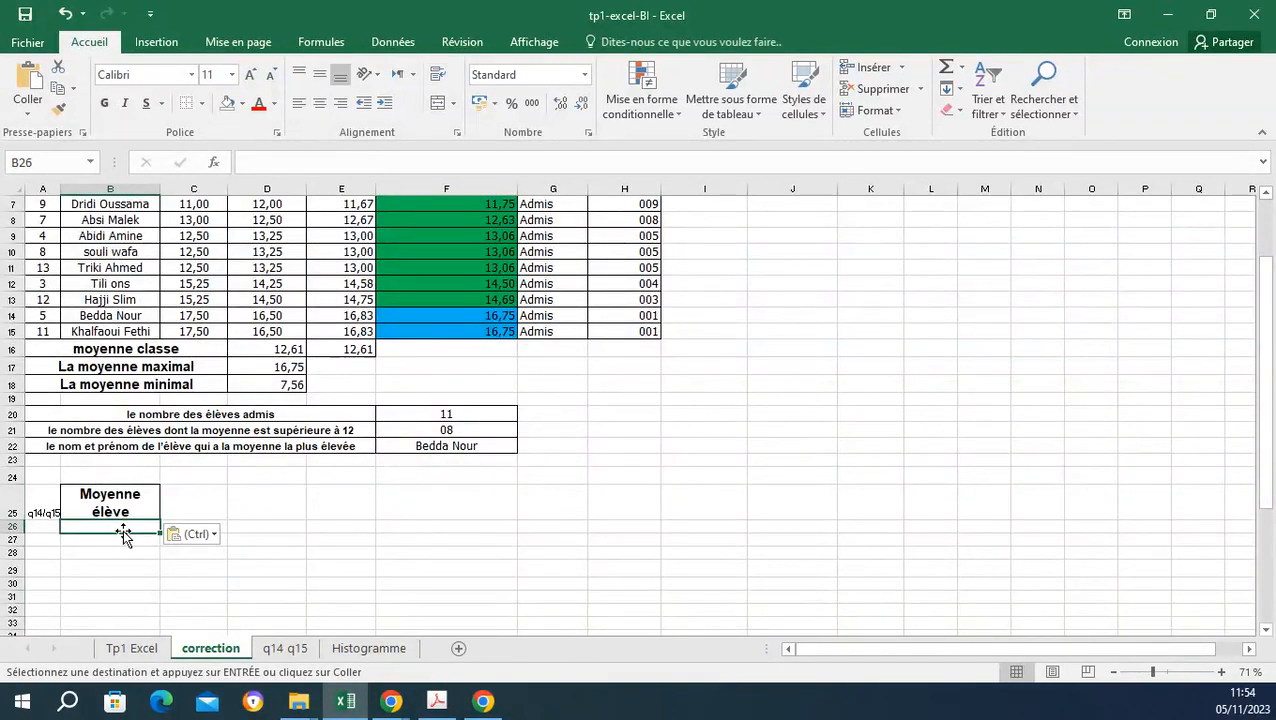
type(">")
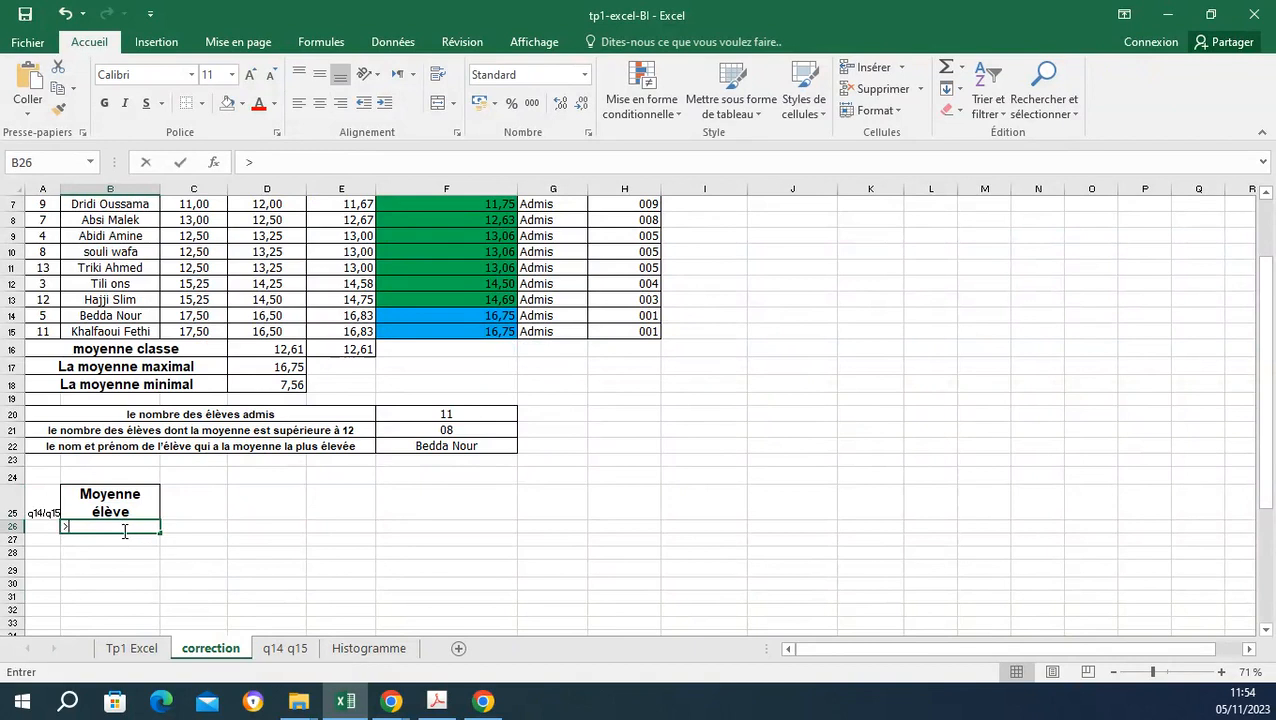
type("=11")
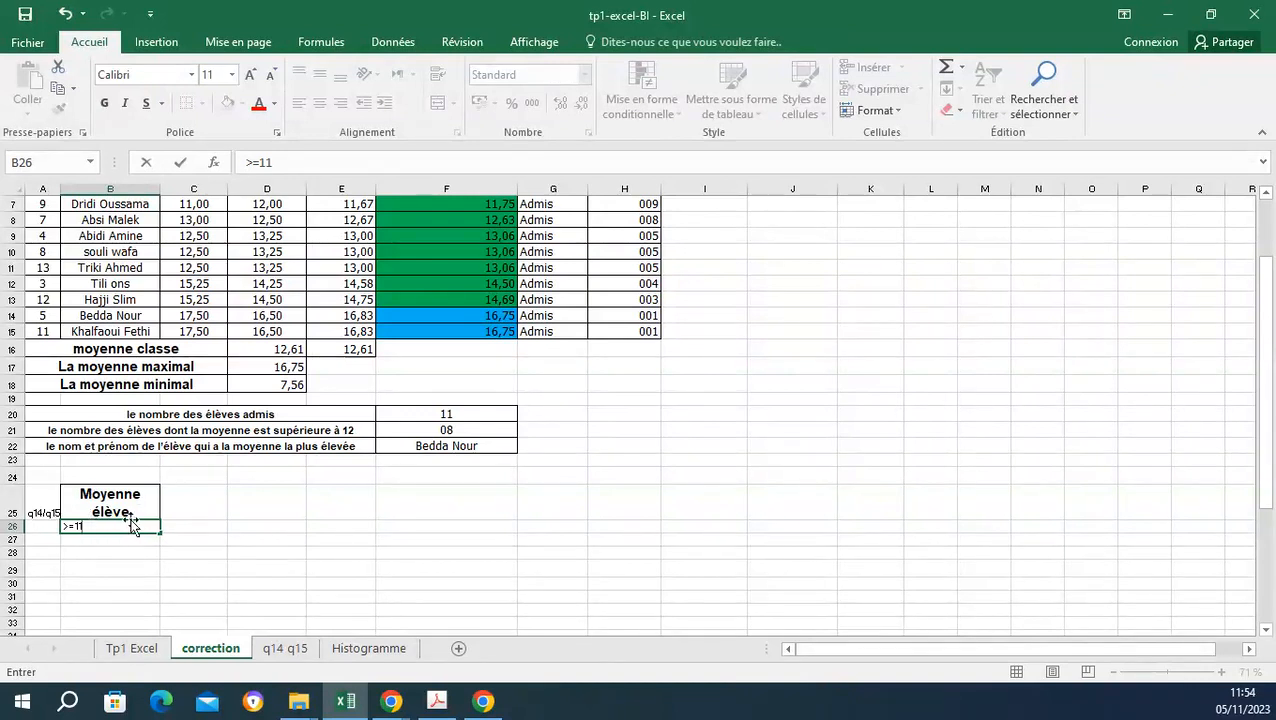
left_click(194, 504)
Copy the "Nom & prénom" header from B2 into cell C25, beside the "Moyenne élève" criteria header.
scroll(194, 504, "up", 2)
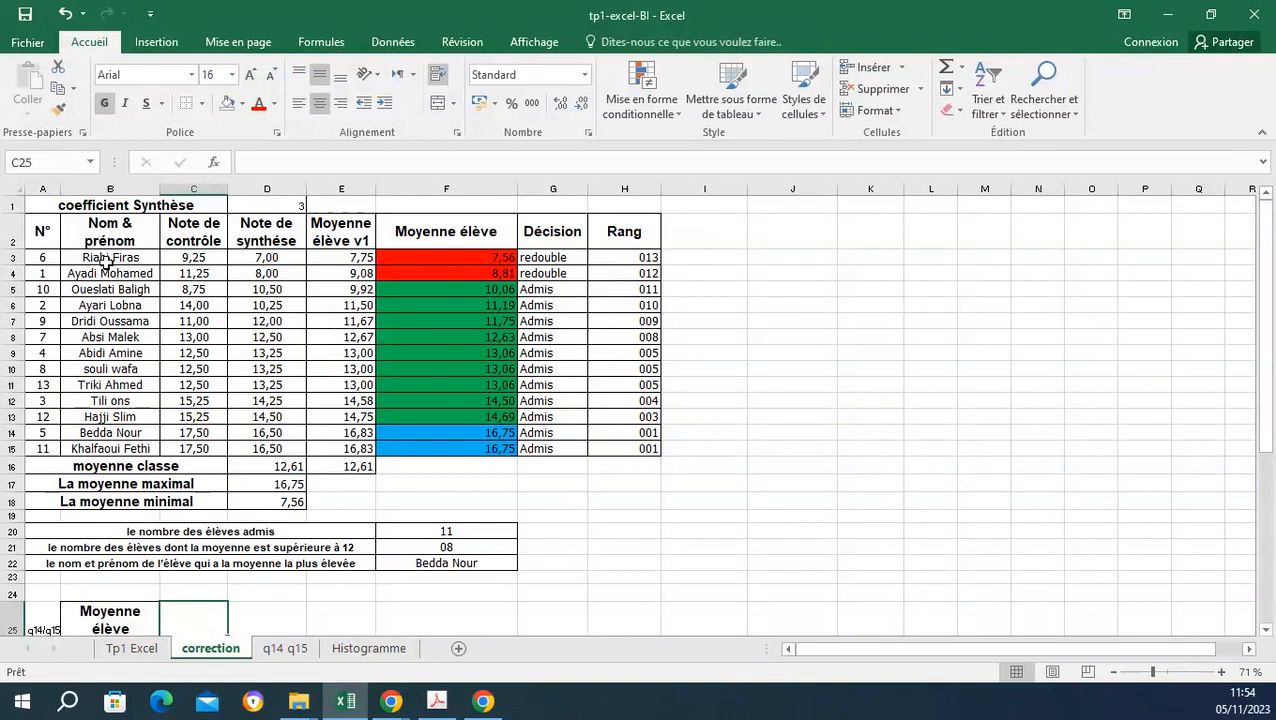
scroll(186, 583, "down", 1)
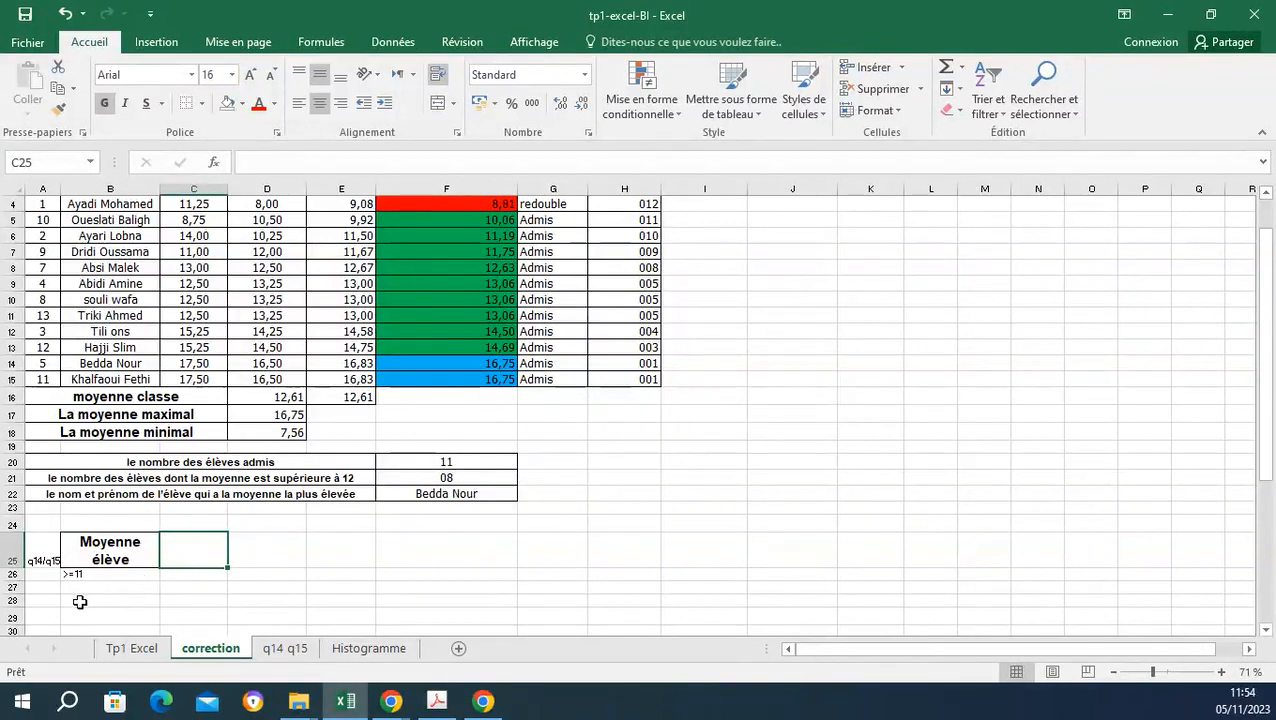
left_click(178, 574)
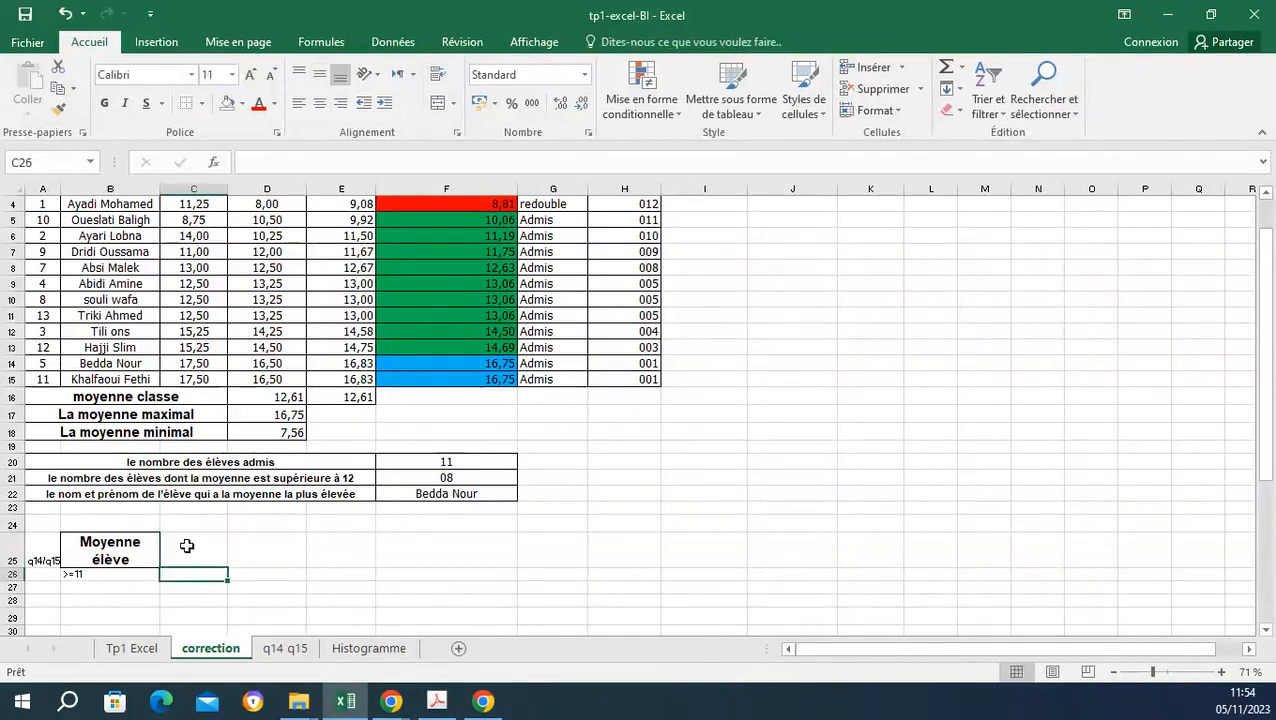
scroll(186, 545, "up", 2)
left_click(112, 235)
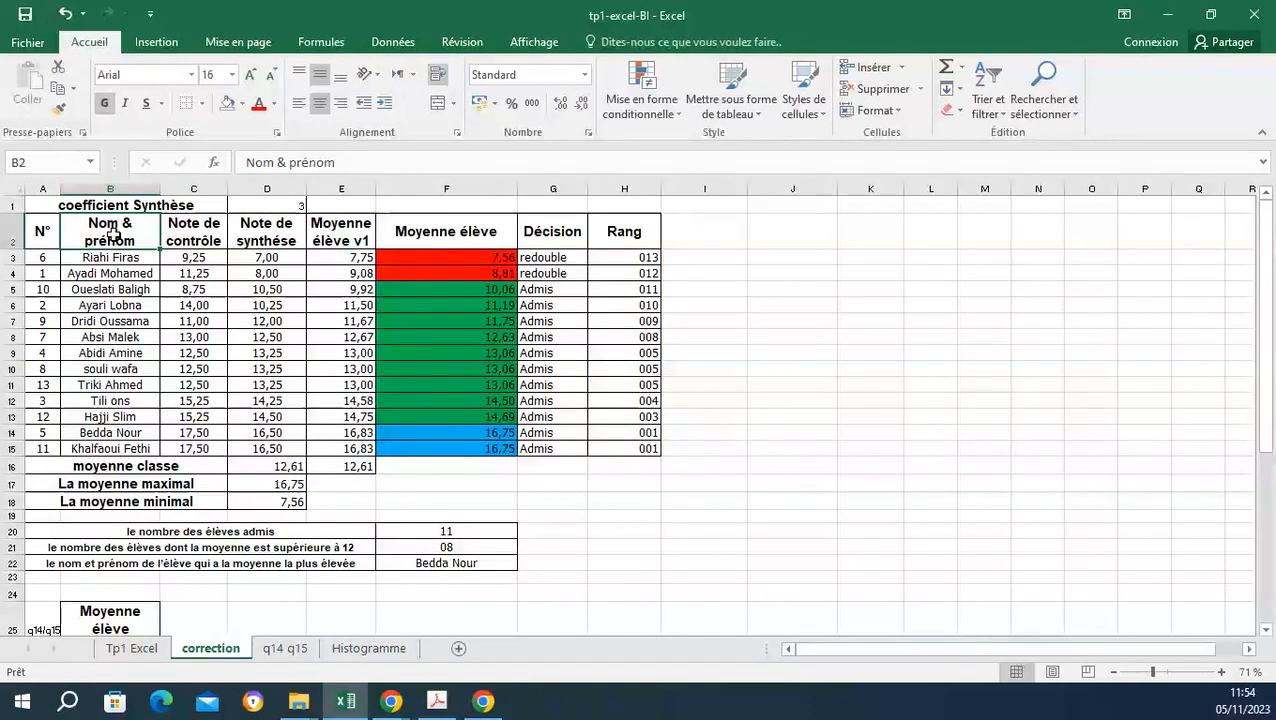
key("ctrl+c")
scroll(313, 487, "down", 2)
left_click(207, 506)
key("ctrl+v")
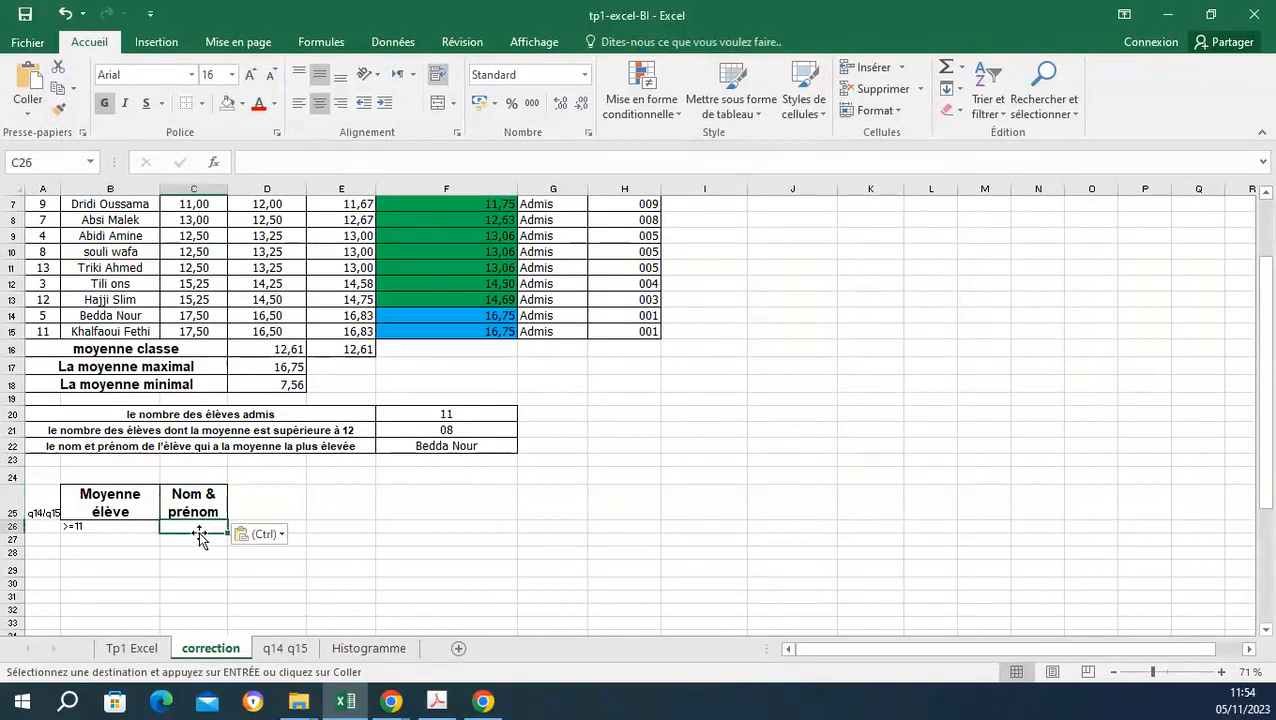
Enter the criterion a*ne in C26, beneath the copied "Nom & prénom" header.
left_click(200, 536)
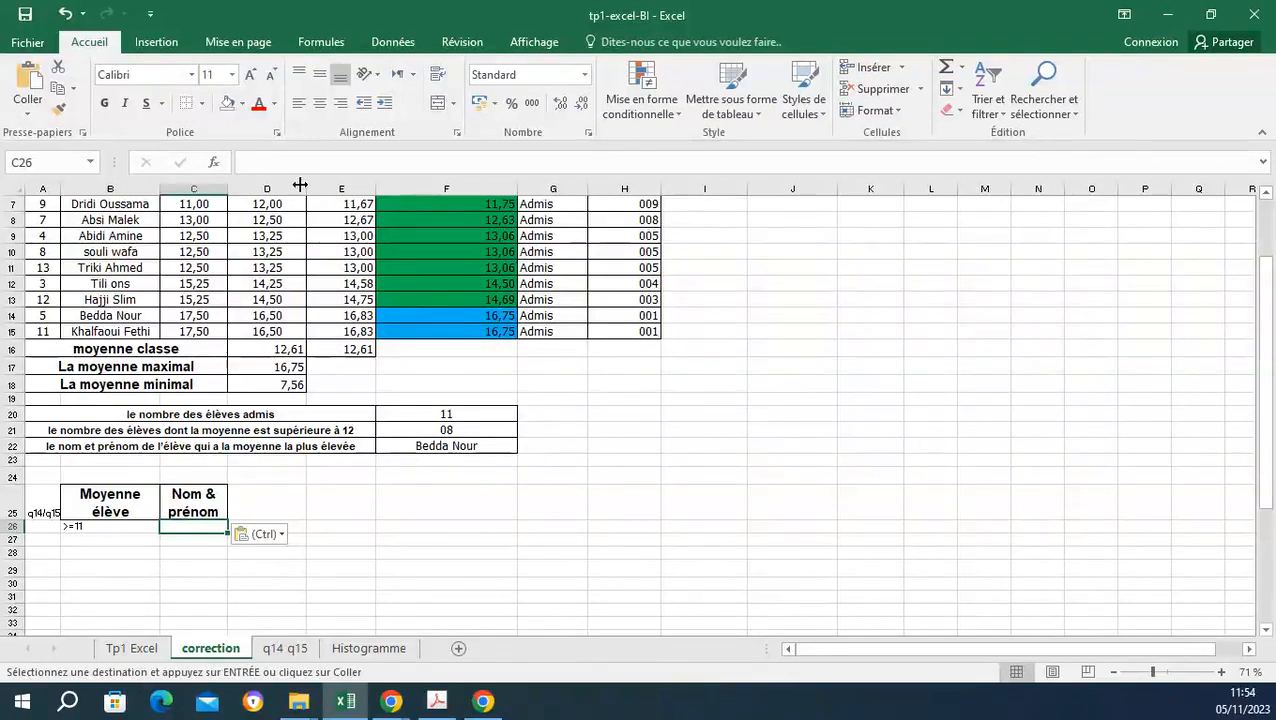
left_click(278, 161)
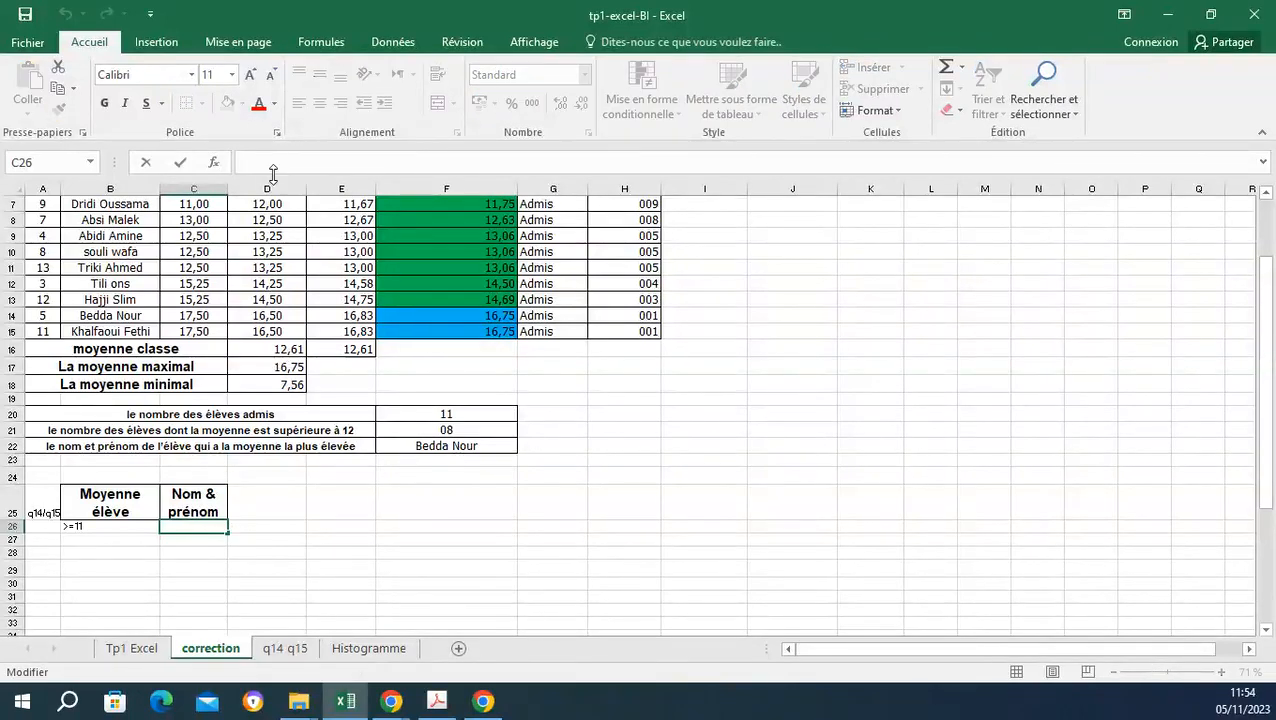
type("a*ne")
left_click(245, 567)
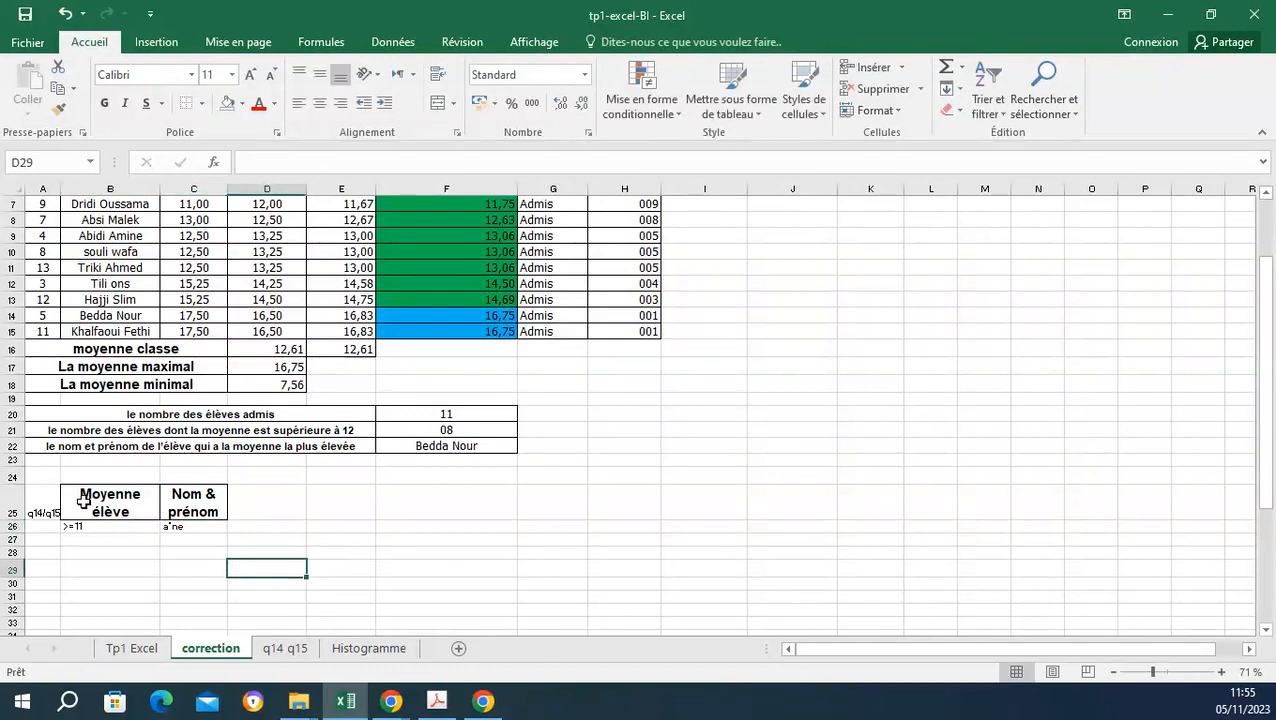
Apply all borders to the criteria range B25:C26.
left_click_drag(83, 500, 200, 522)
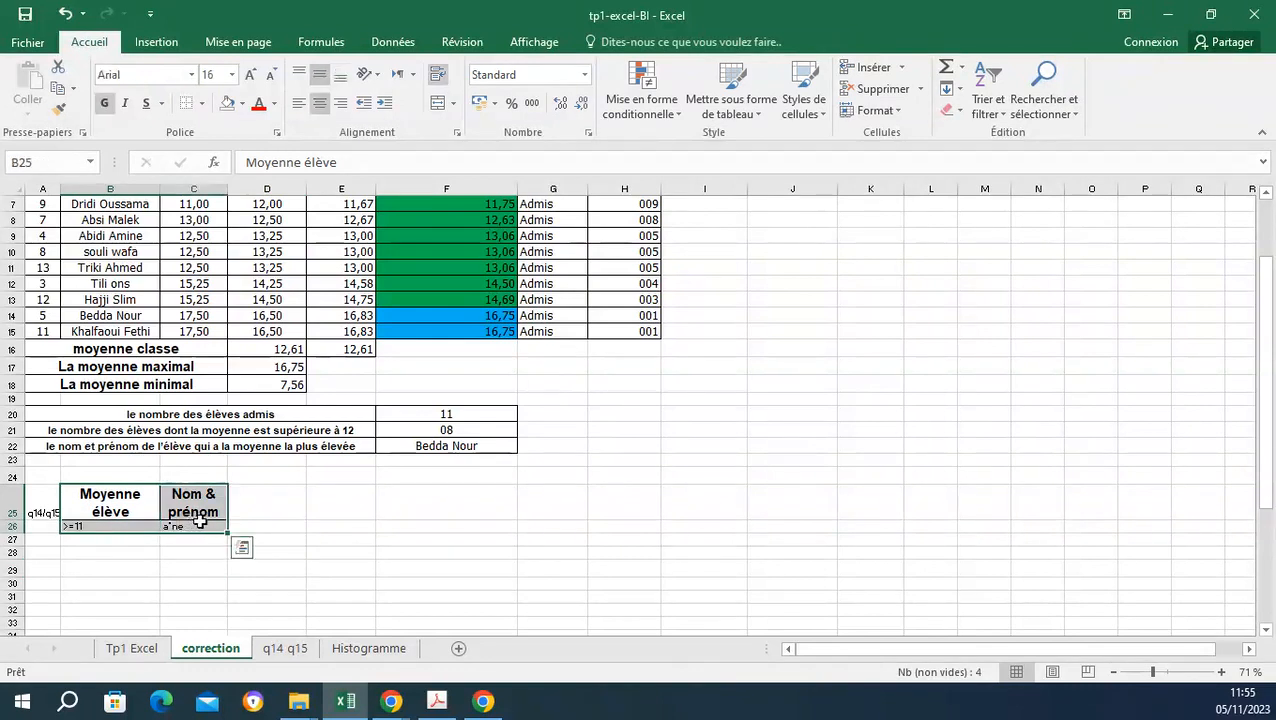
left_click(201, 104)
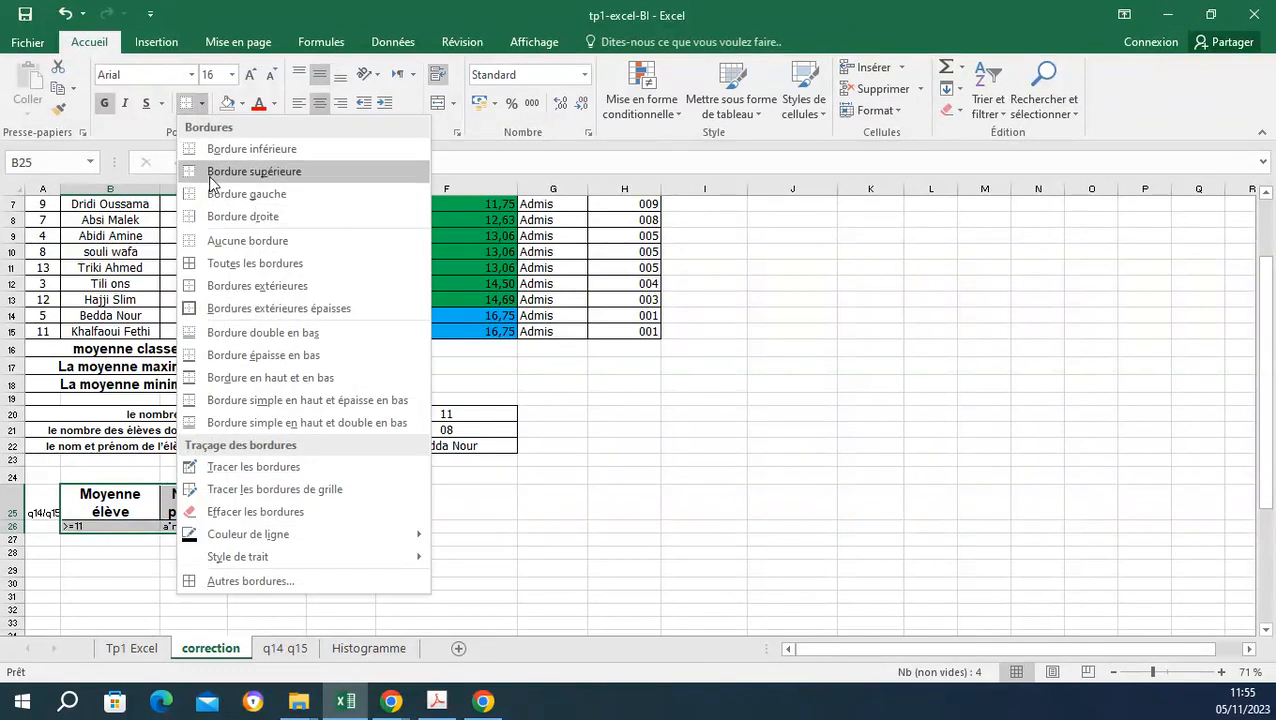
left_click(205, 263)
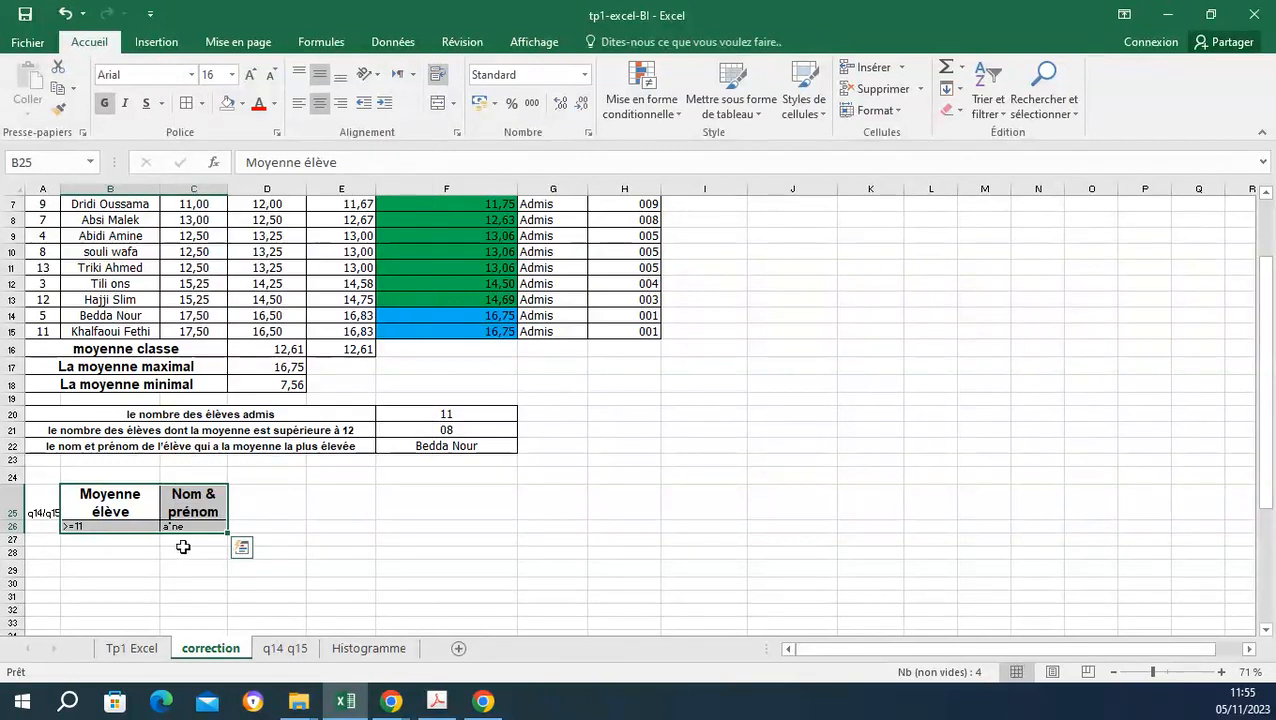
left_click(178, 550)
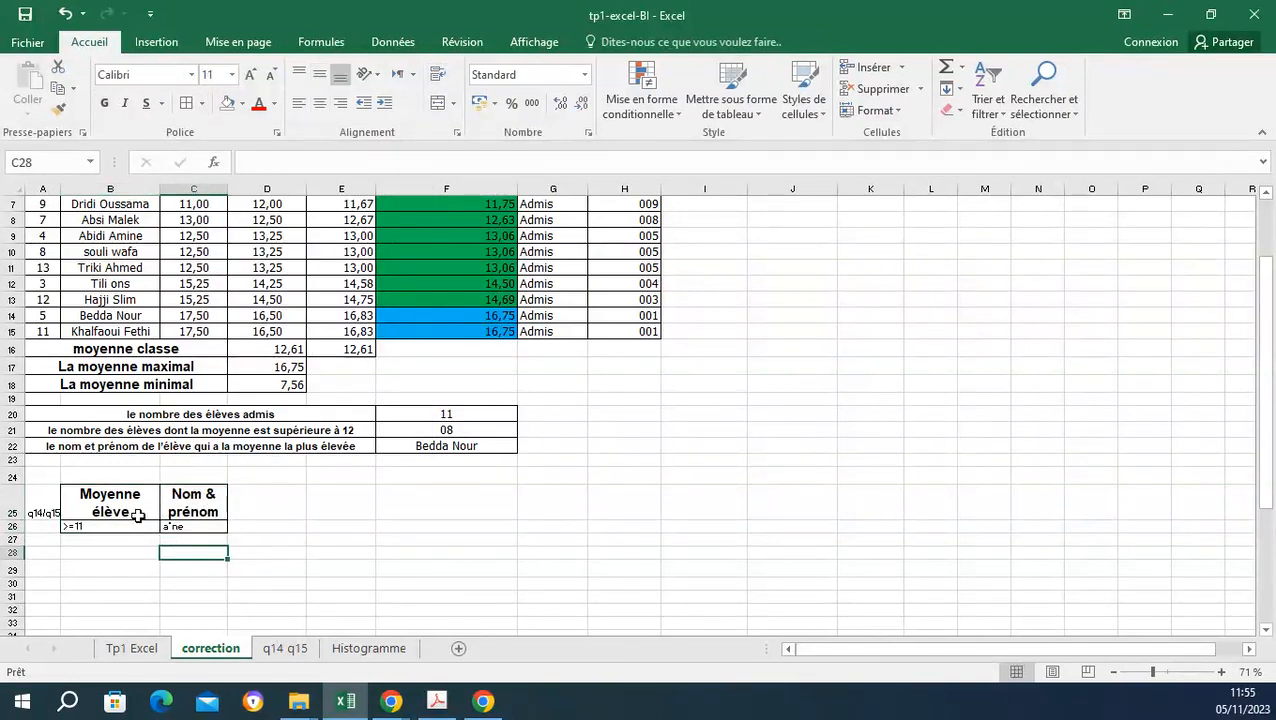
On the "q14 q15" sheet, centre and merge cells A13:E13 for a title.
left_click(284, 649)
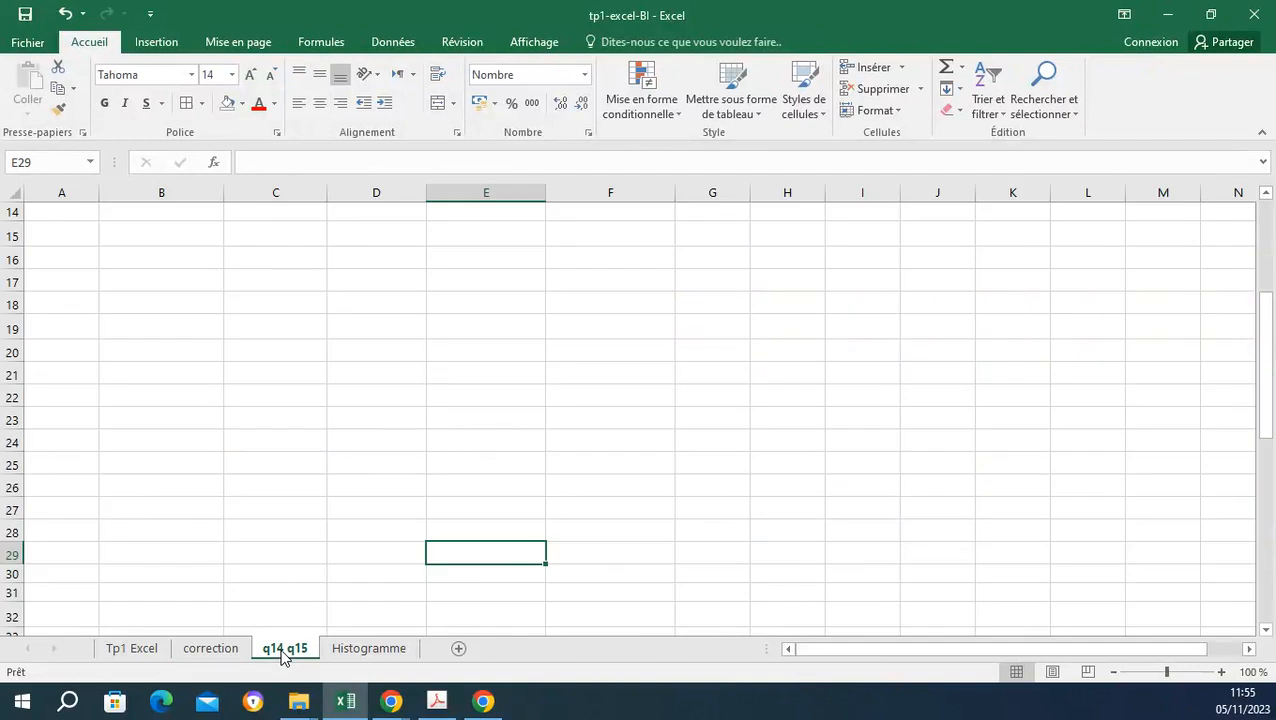
left_click(83, 211)
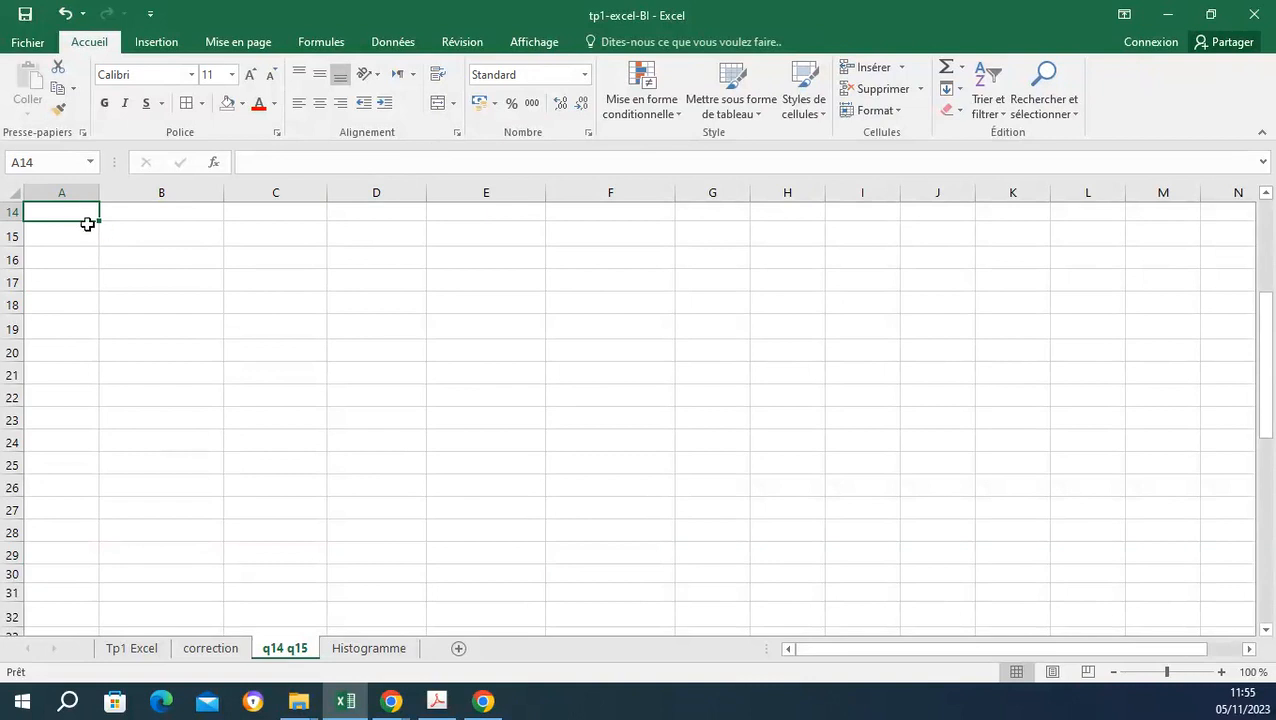
left_click_drag(87, 213, 439, 218)
left_click(439, 218)
left_click_drag(76, 215, 441, 212)
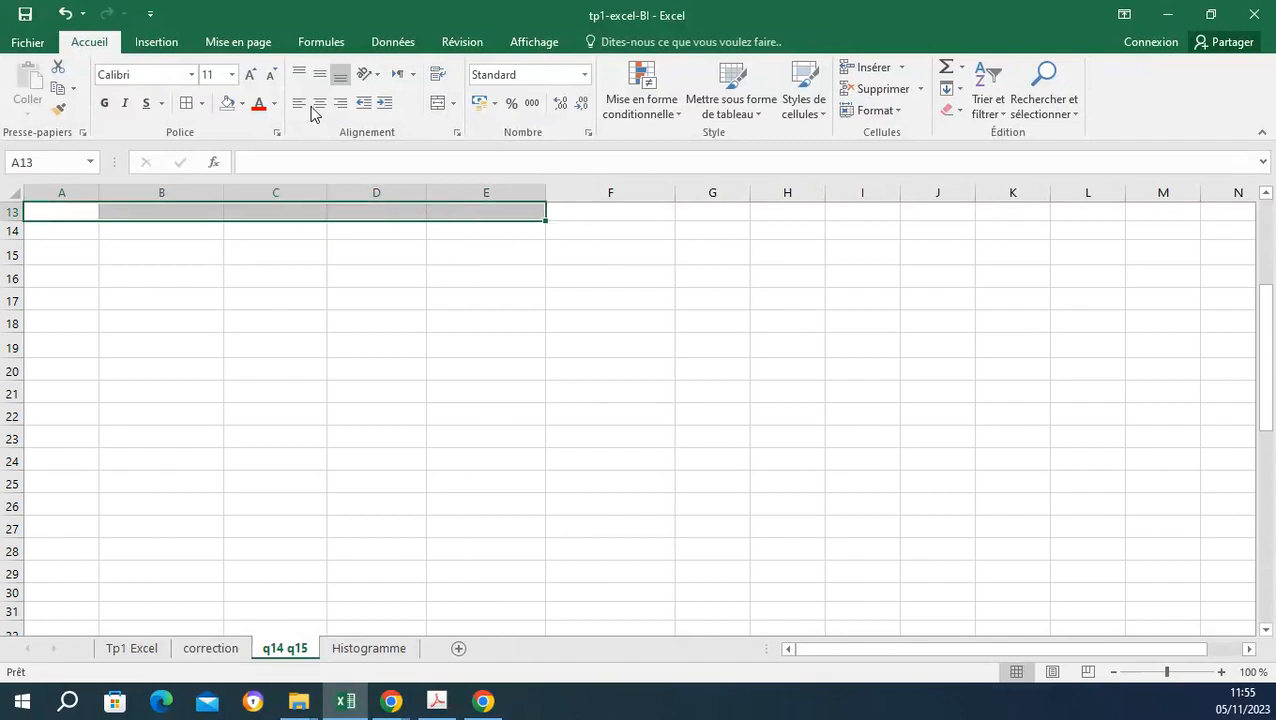
left_click(319, 106)
left_click(438, 103)
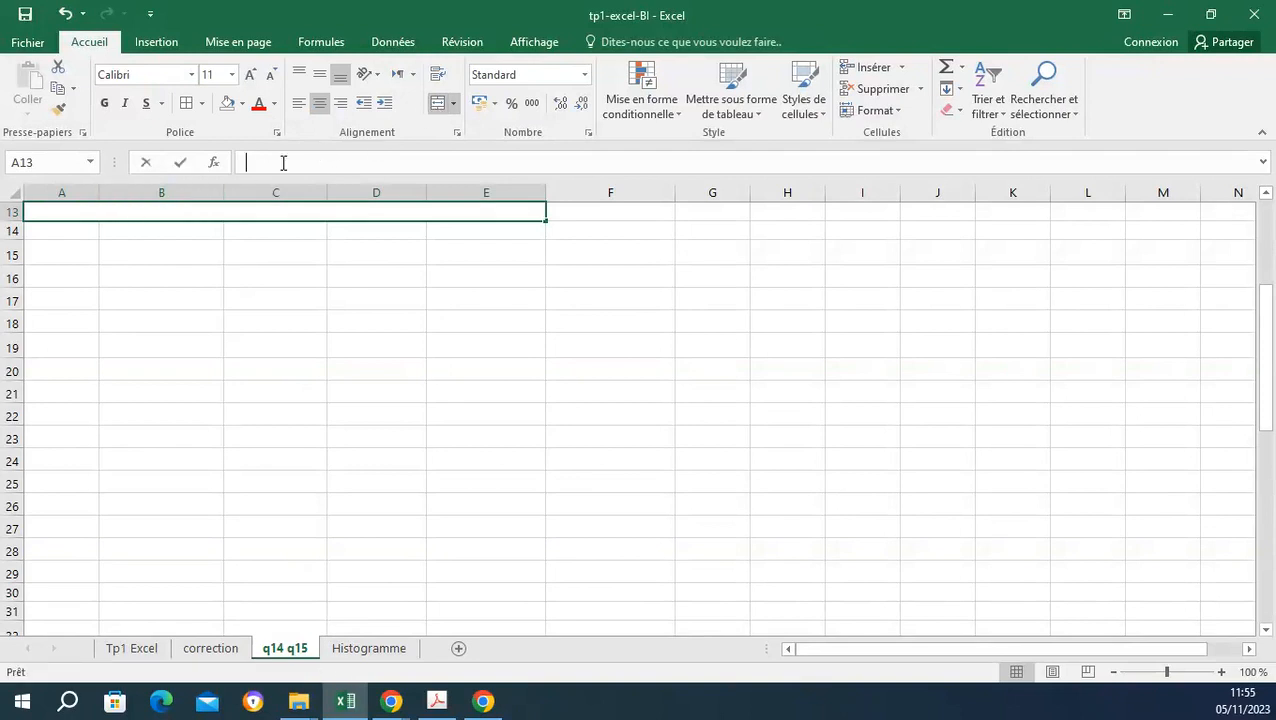
Enter "reponse question 14" as the title in the merged cell A13:E13.
left_click(283, 163)
type("reponse")
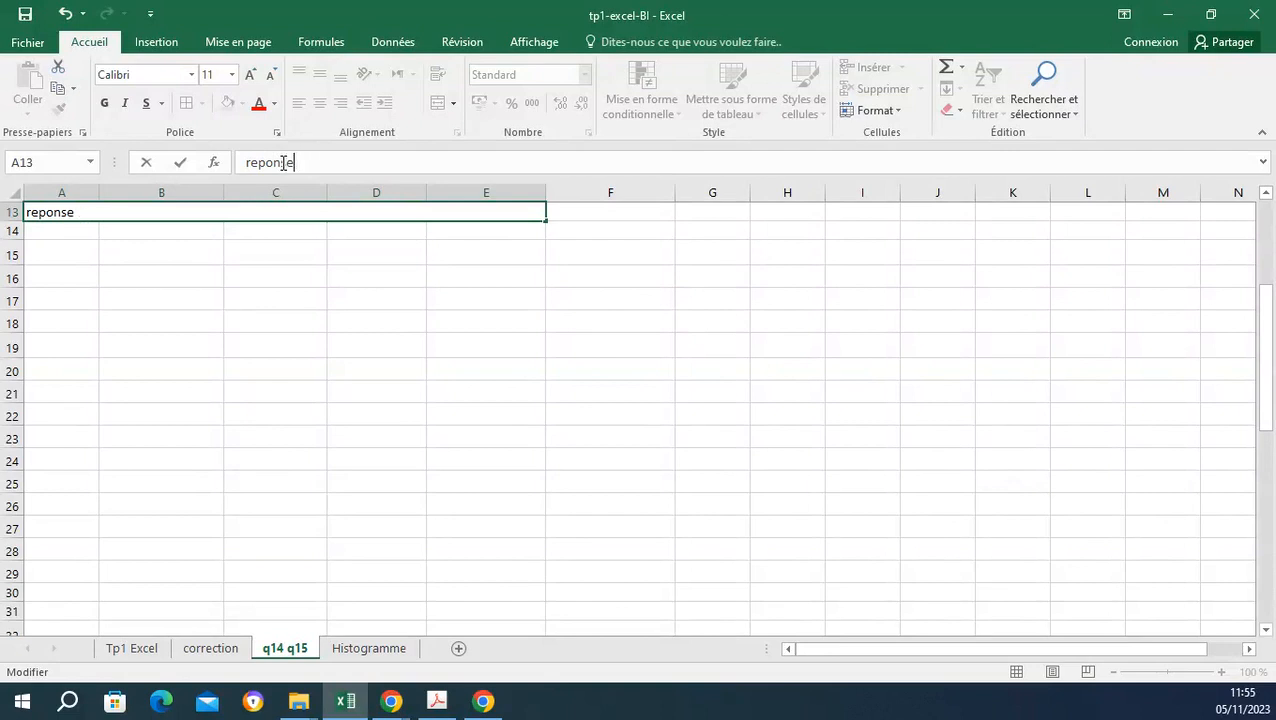
type("question 14")
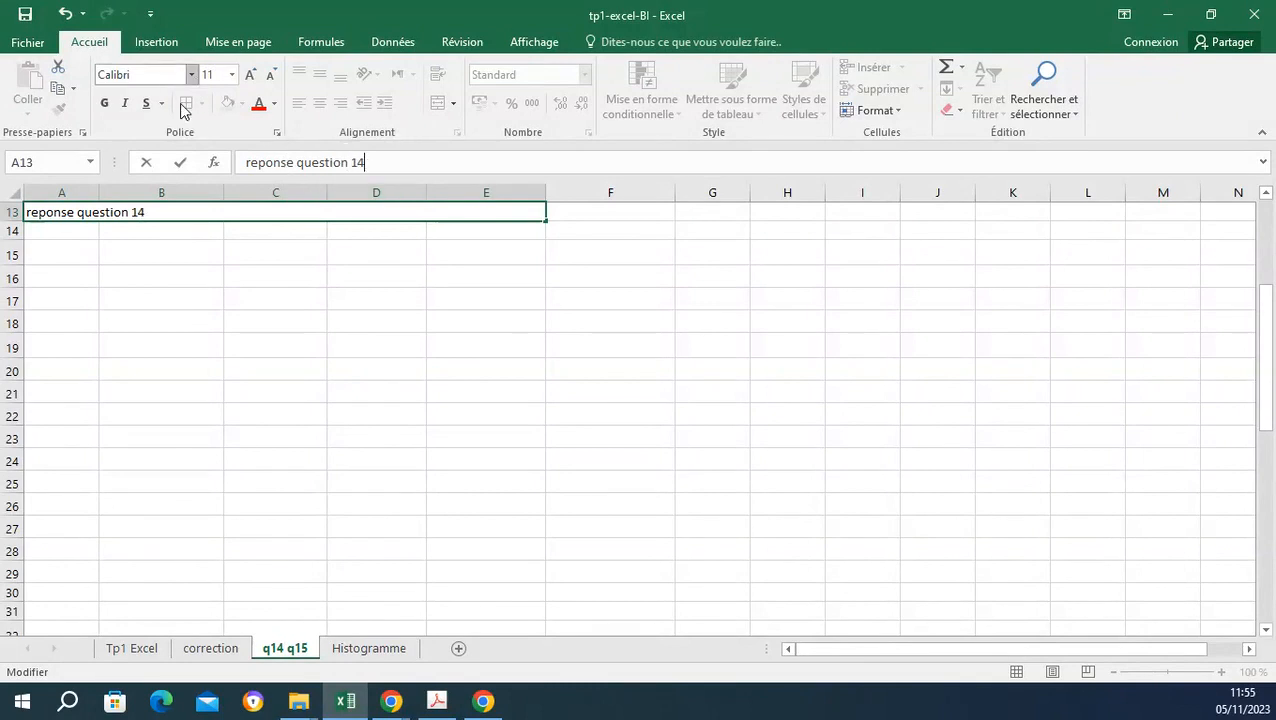
Try to format the title text in A13 as Arial, size 16, while the cell is still being edited.
left_click(191, 74)
left_click(191, 74)
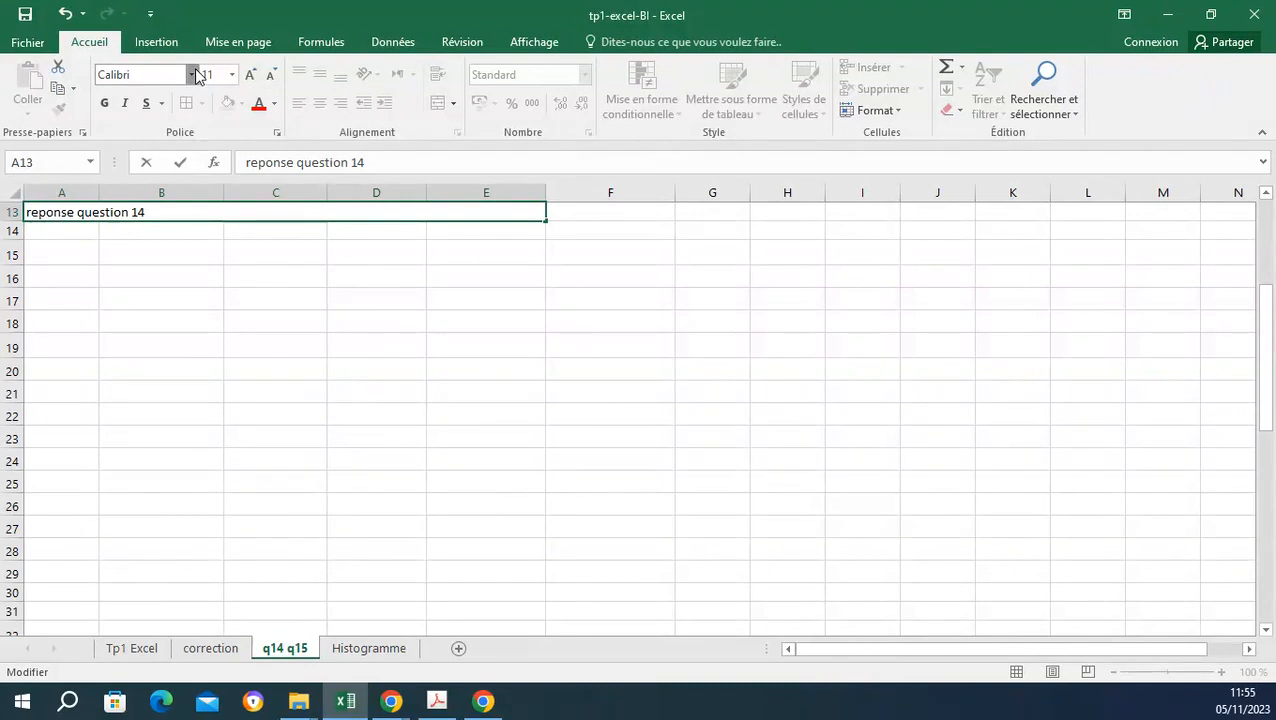
left_click(191, 74)
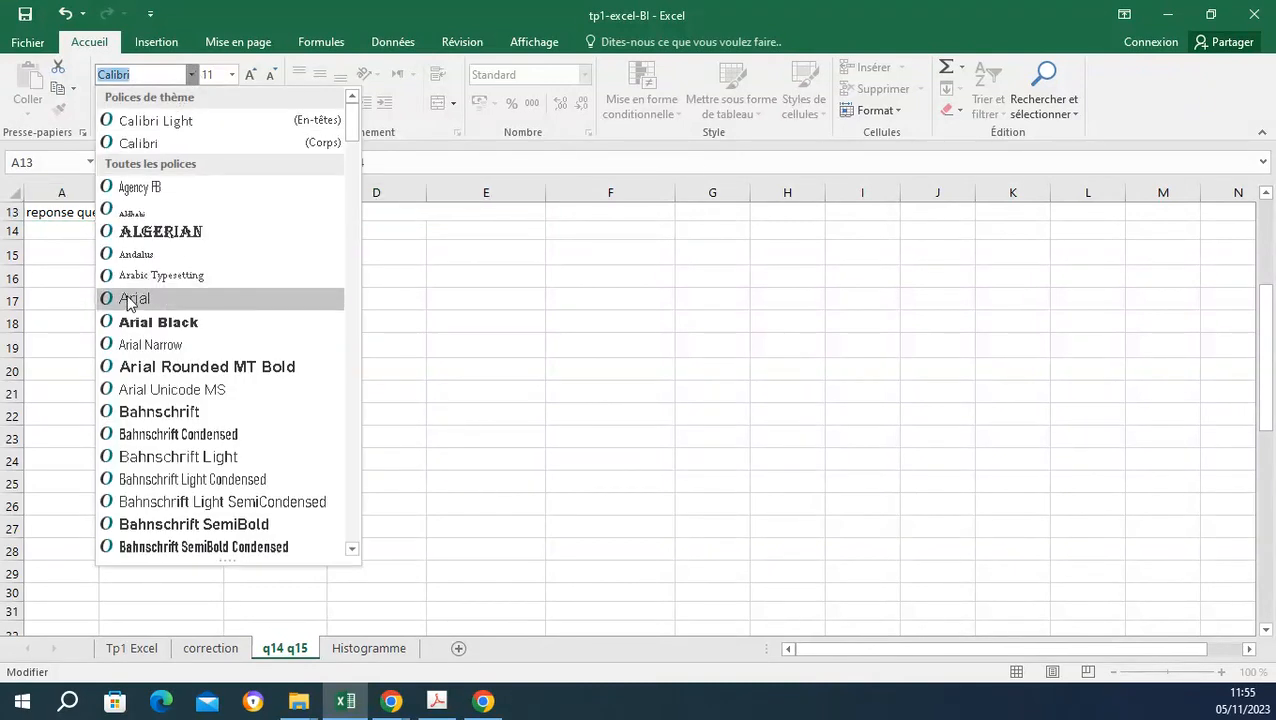
left_click(133, 299)
left_click(231, 74)
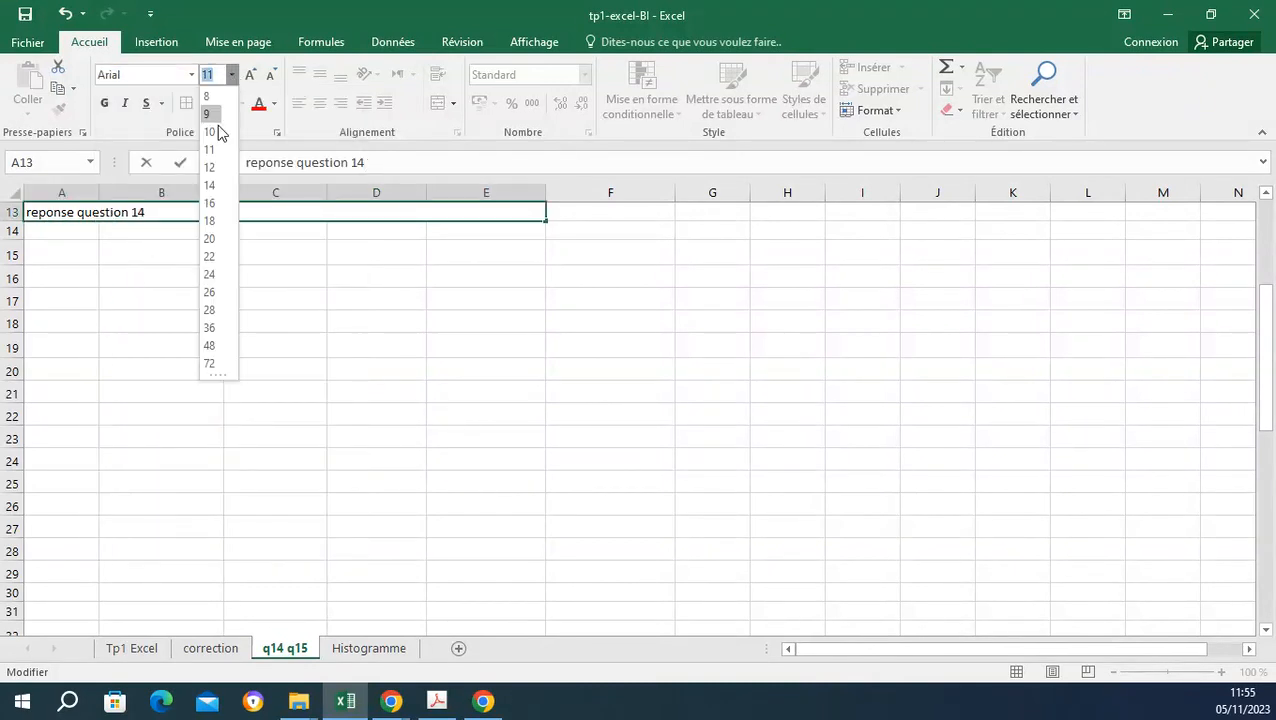
left_click(207, 203)
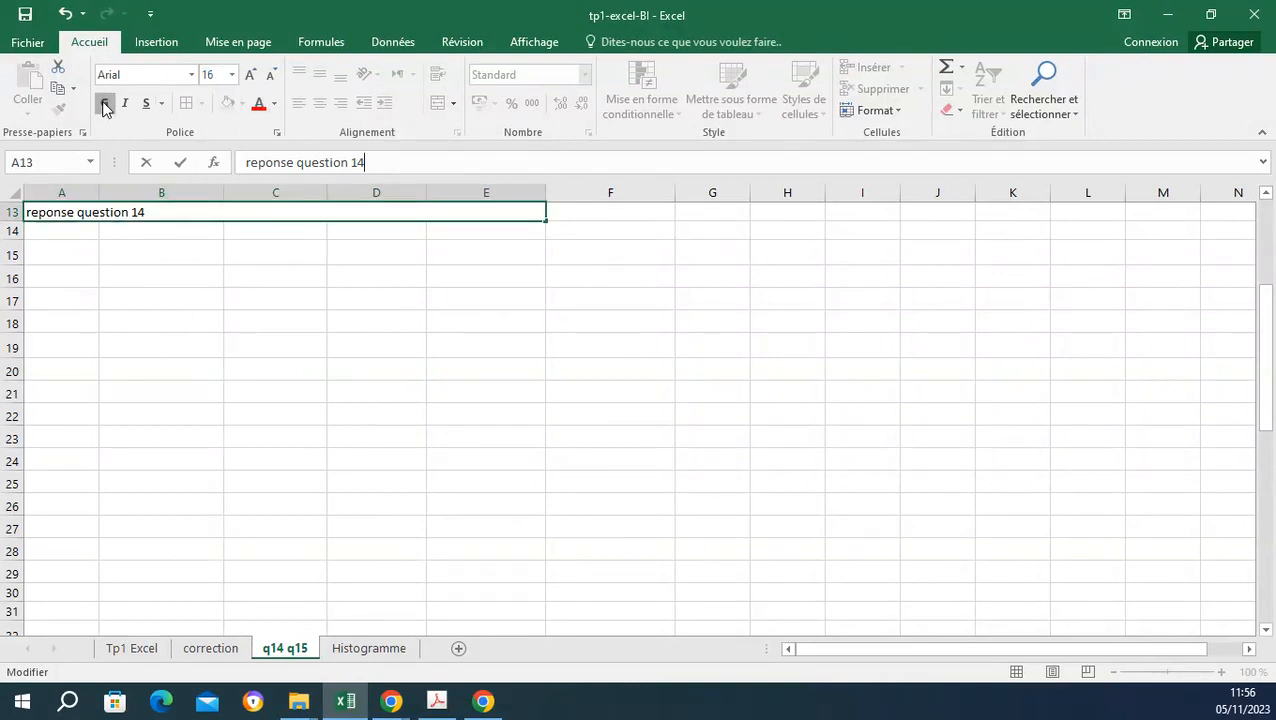
left_click(117, 245)
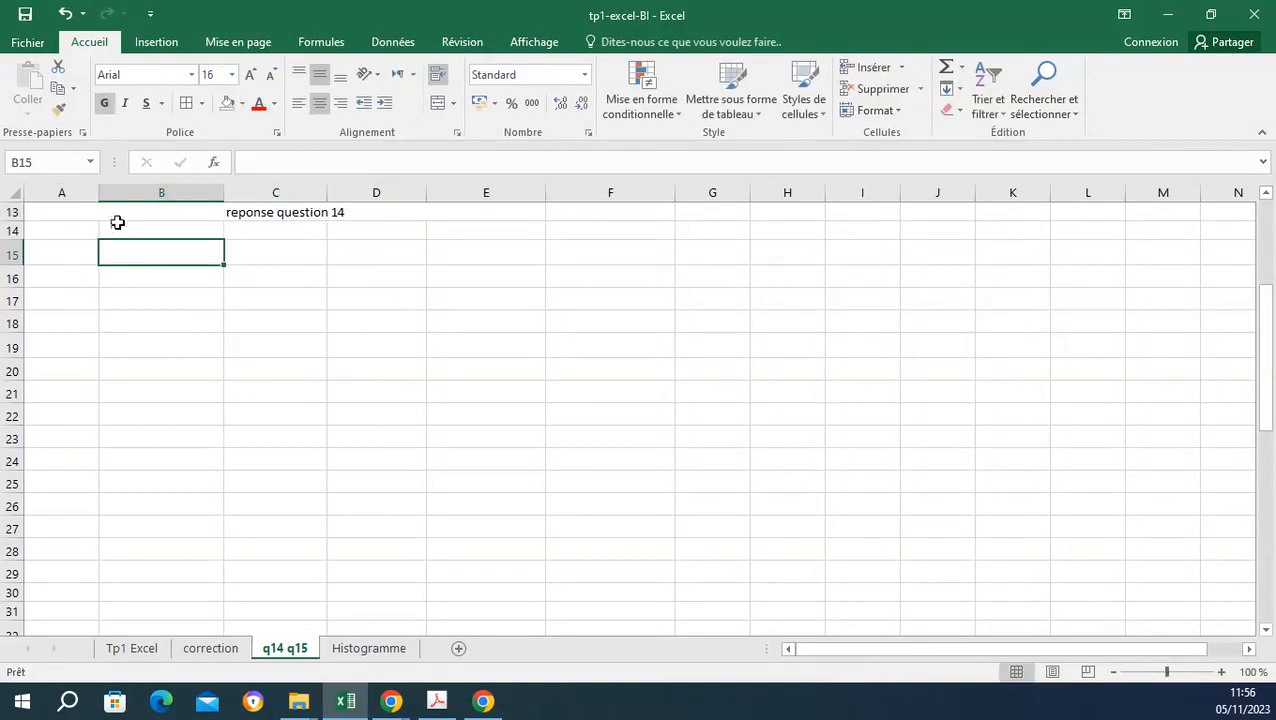
Make the title "reponse question 14" bold and set its font to Arial.
left_click(229, 215)
left_click(104, 103)
left_click(191, 75)
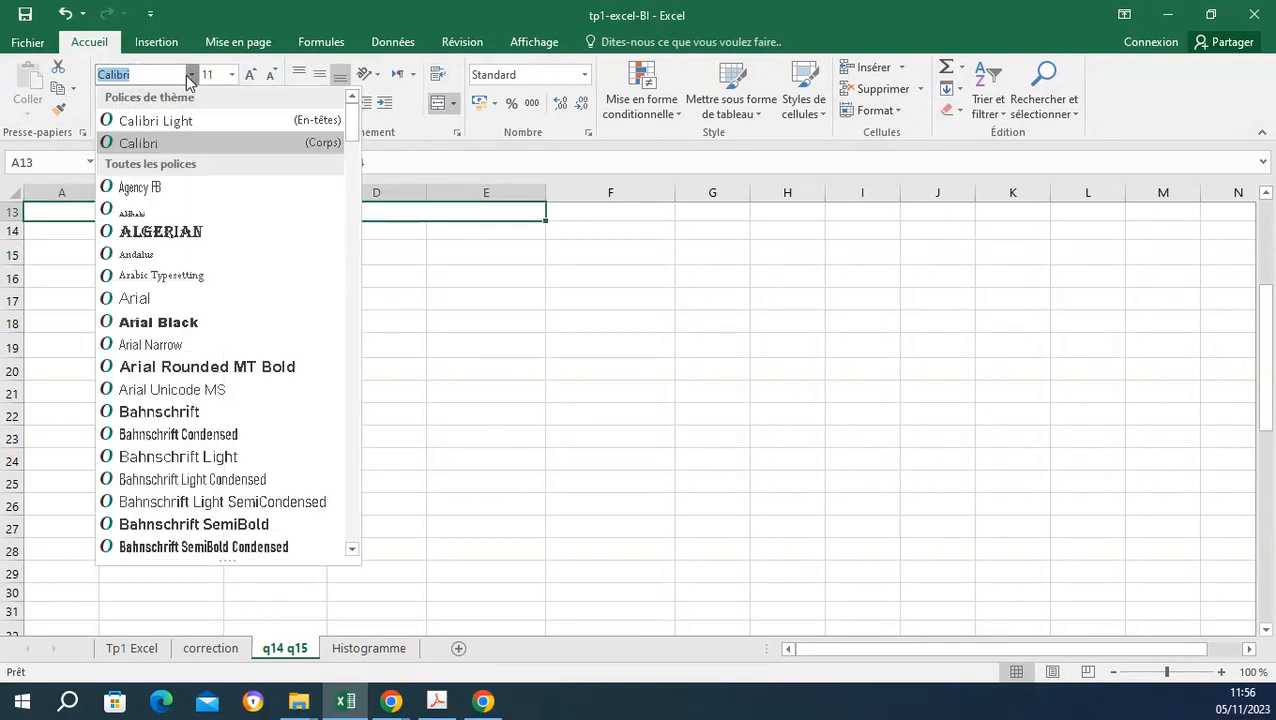
left_click(125, 297)
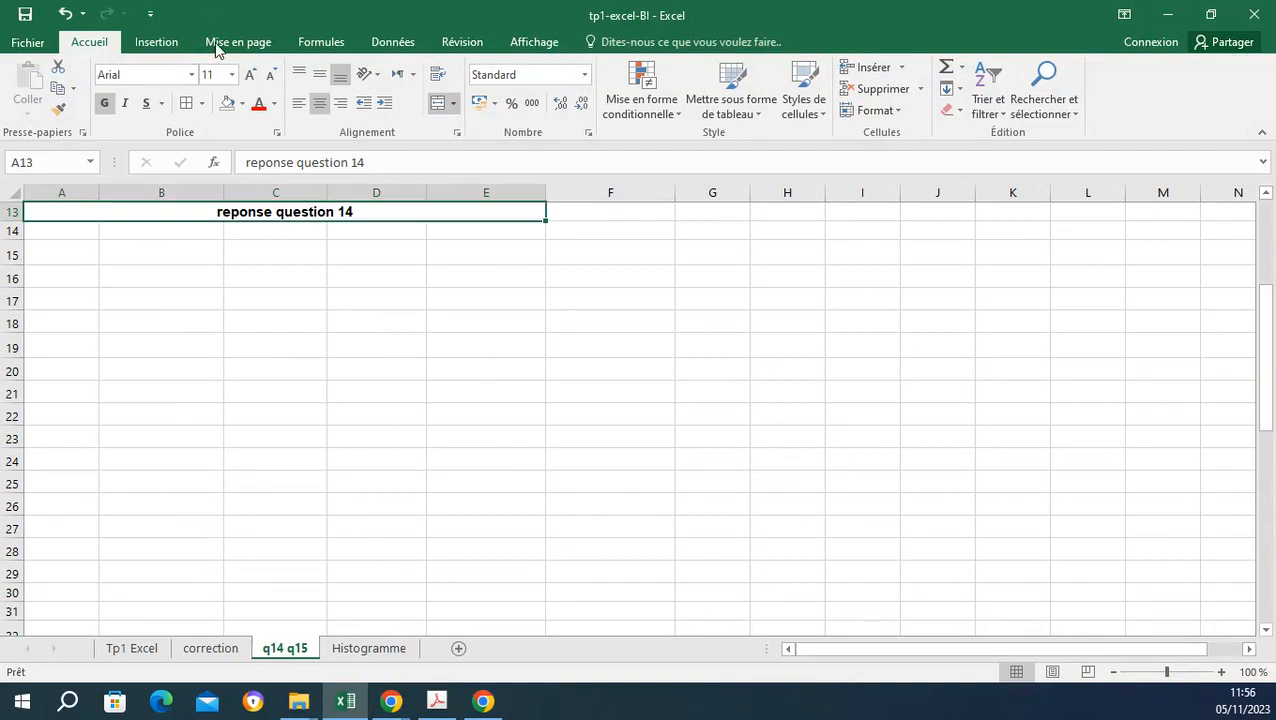
Set the font size of the "reponse question 14" title in A13 to 16.
left_click(231, 76)
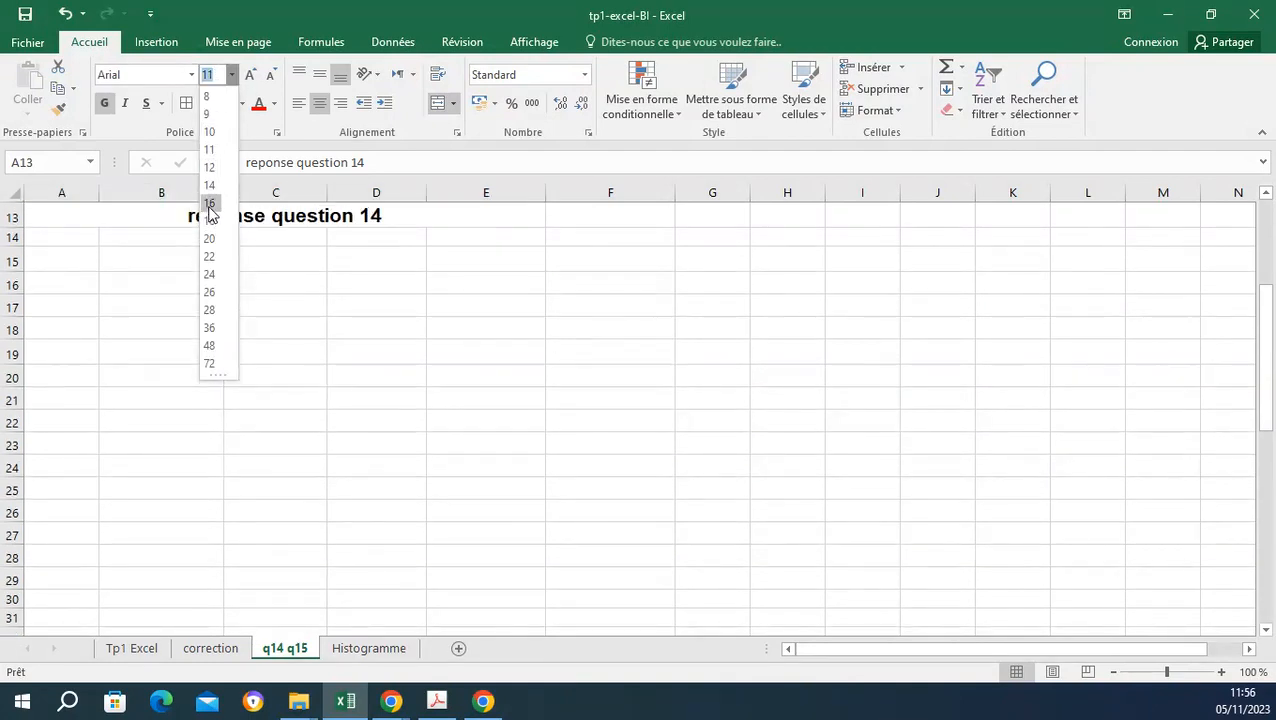
left_click(209, 203)
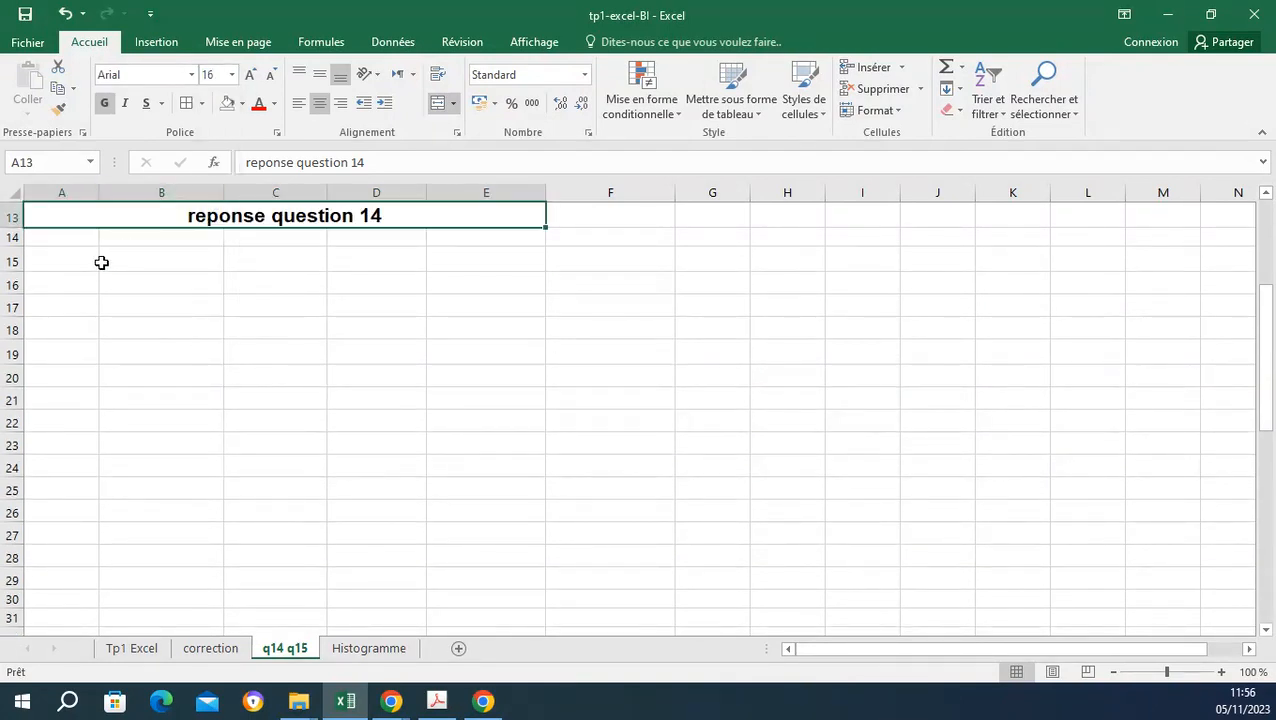
From cell A15, start an advanced filter and set its list range to A2:H15 on the correction sheet.
left_click(87, 263)
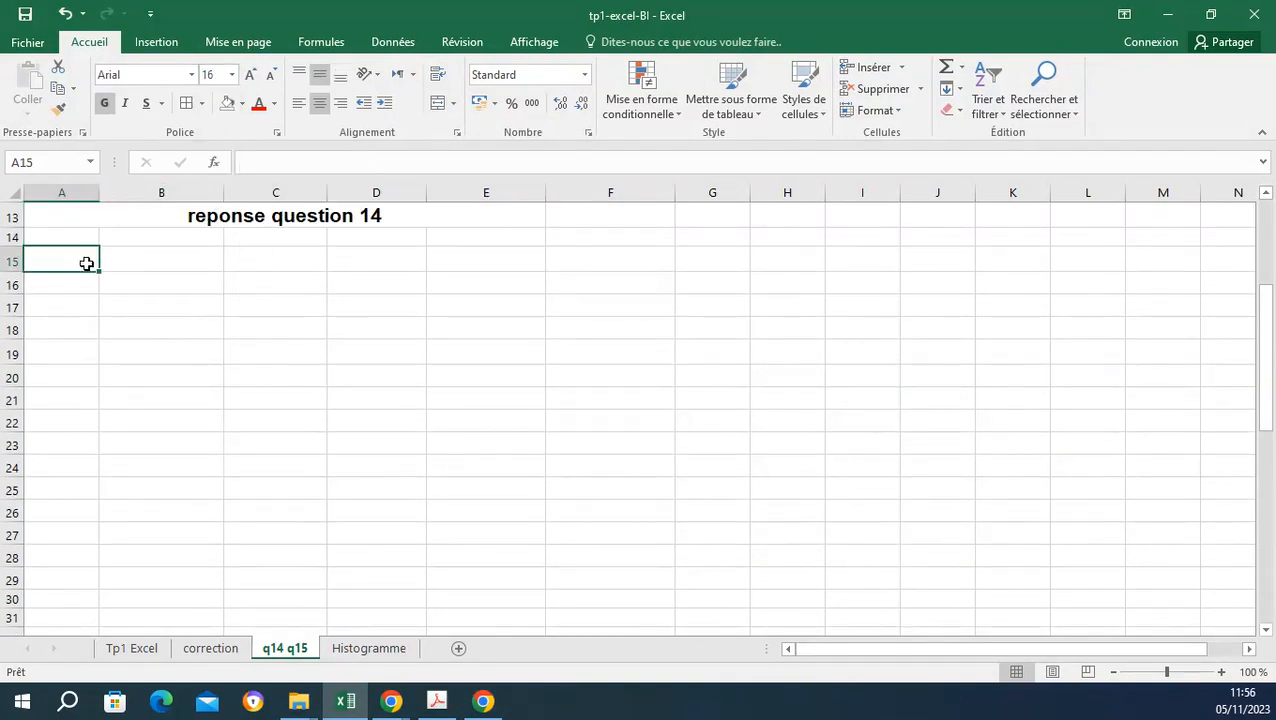
left_click(414, 45)
left_click(560, 110)
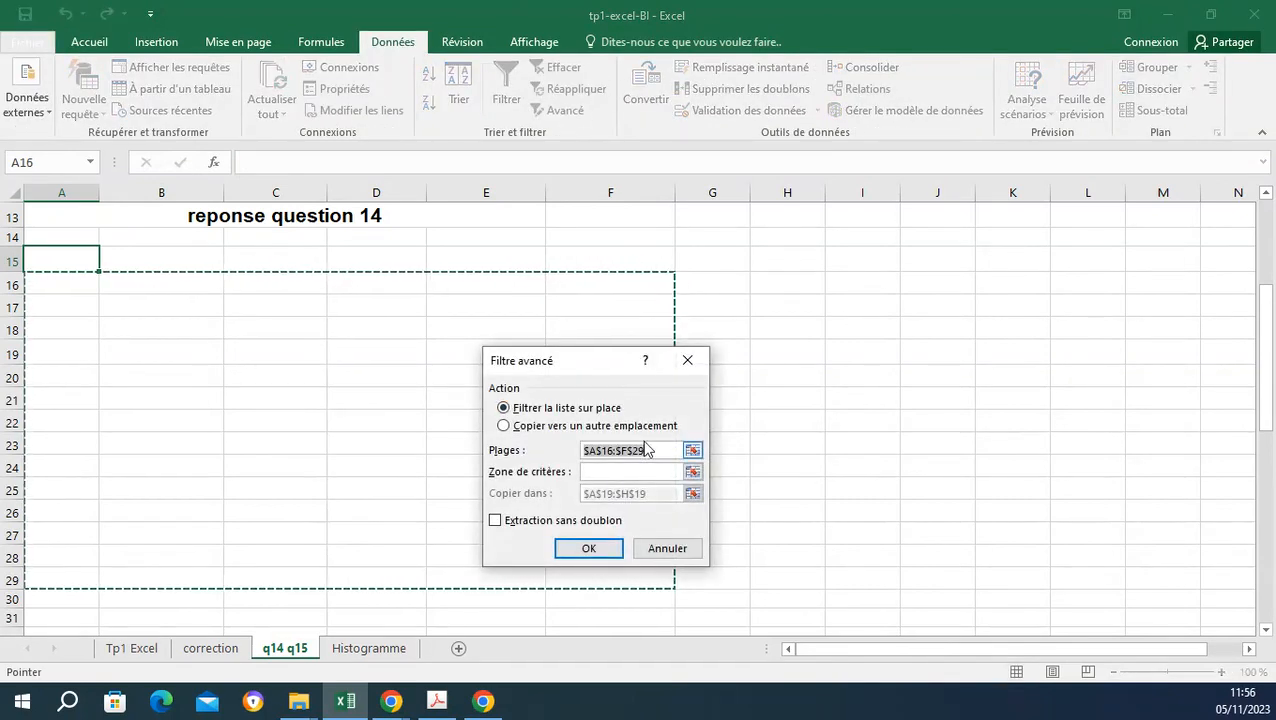
left_click_drag(652, 450, 480, 443)
key("BackSpace")
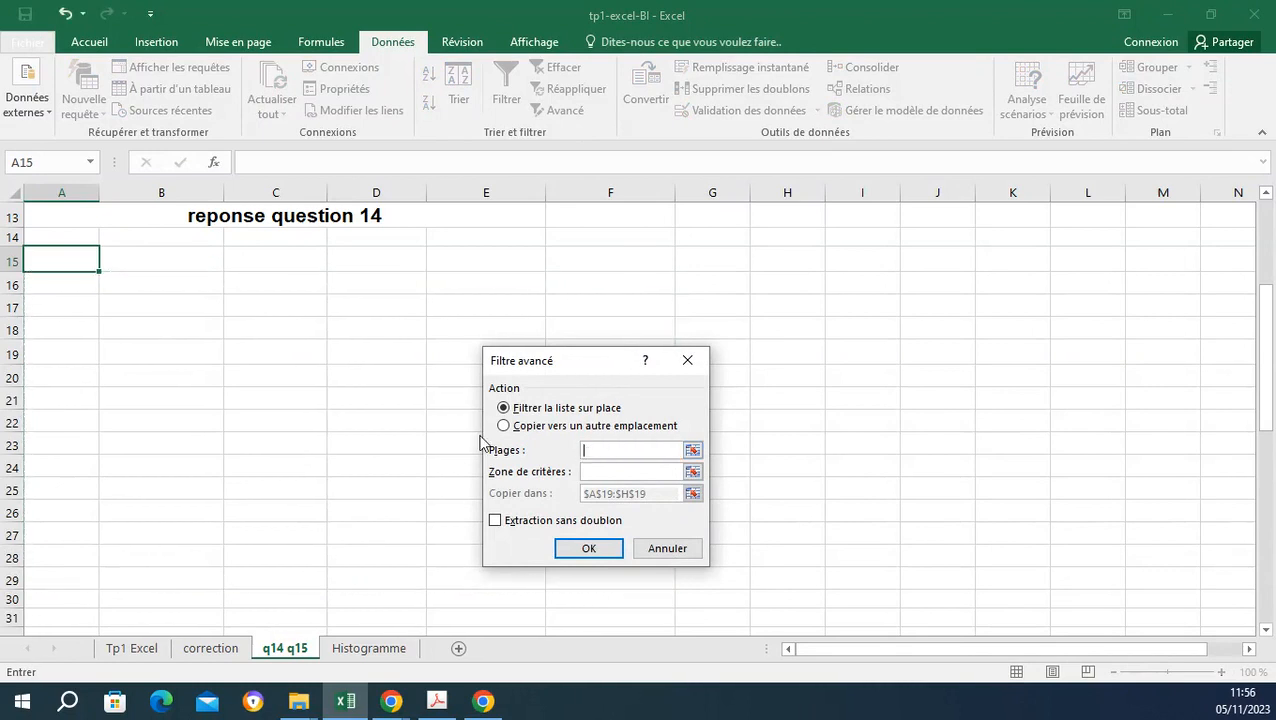
left_click(222, 650)
scroll(140, 285, "up", 2)
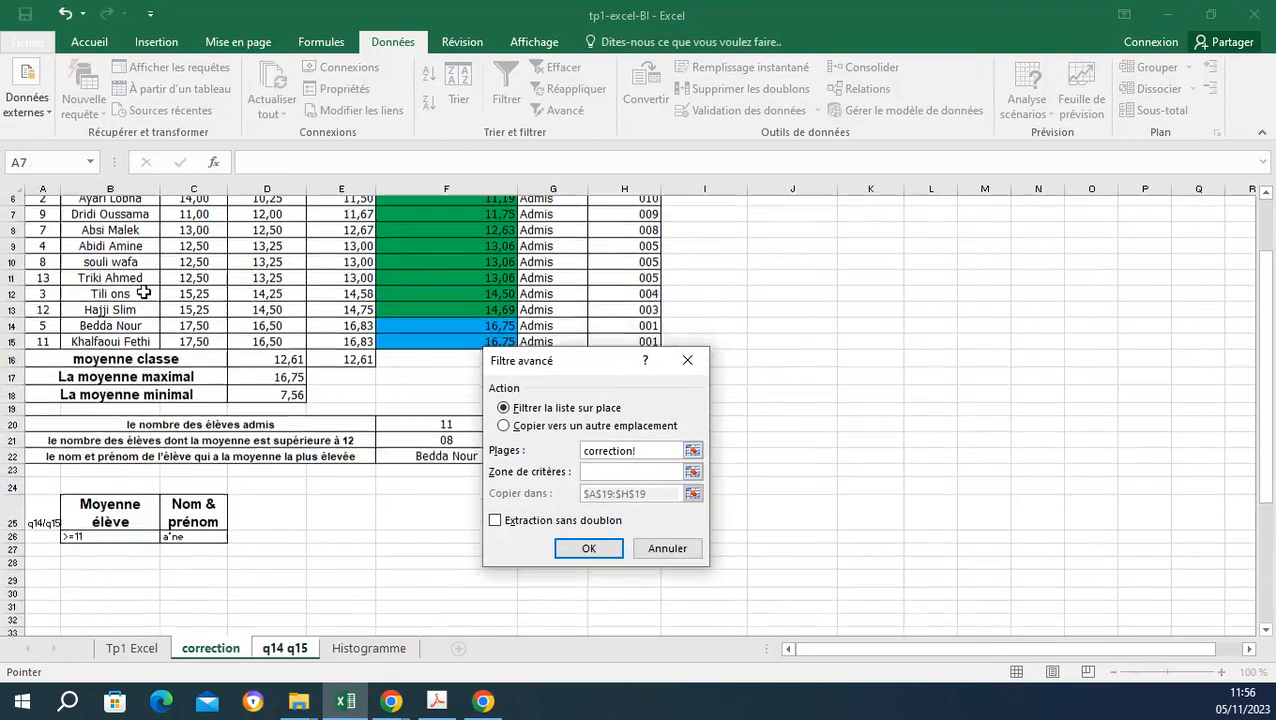
left_click_drag(38, 228, 630, 448)
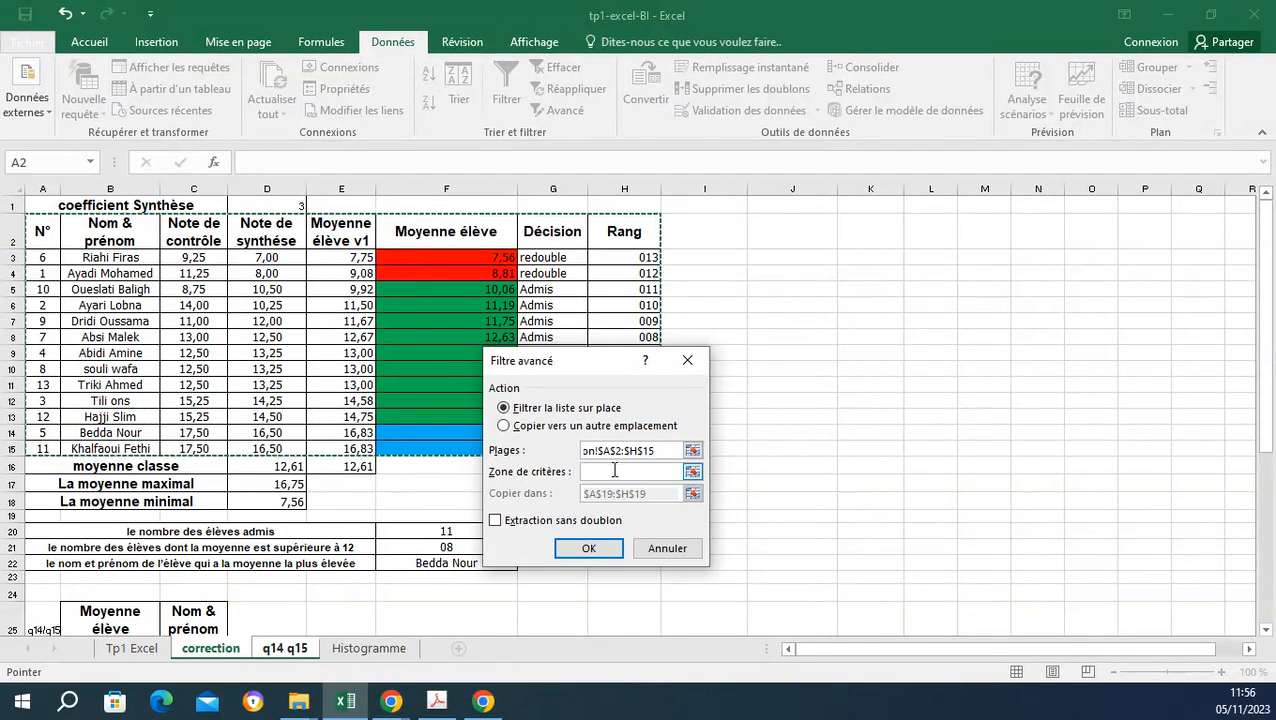
Set the advanced filter's criteria range to the "Moyenne élève" criterion in B25:B26 on the correction sheet.
left_click(607, 472)
key("ctrl+Page_Down")
left_click(210, 648)
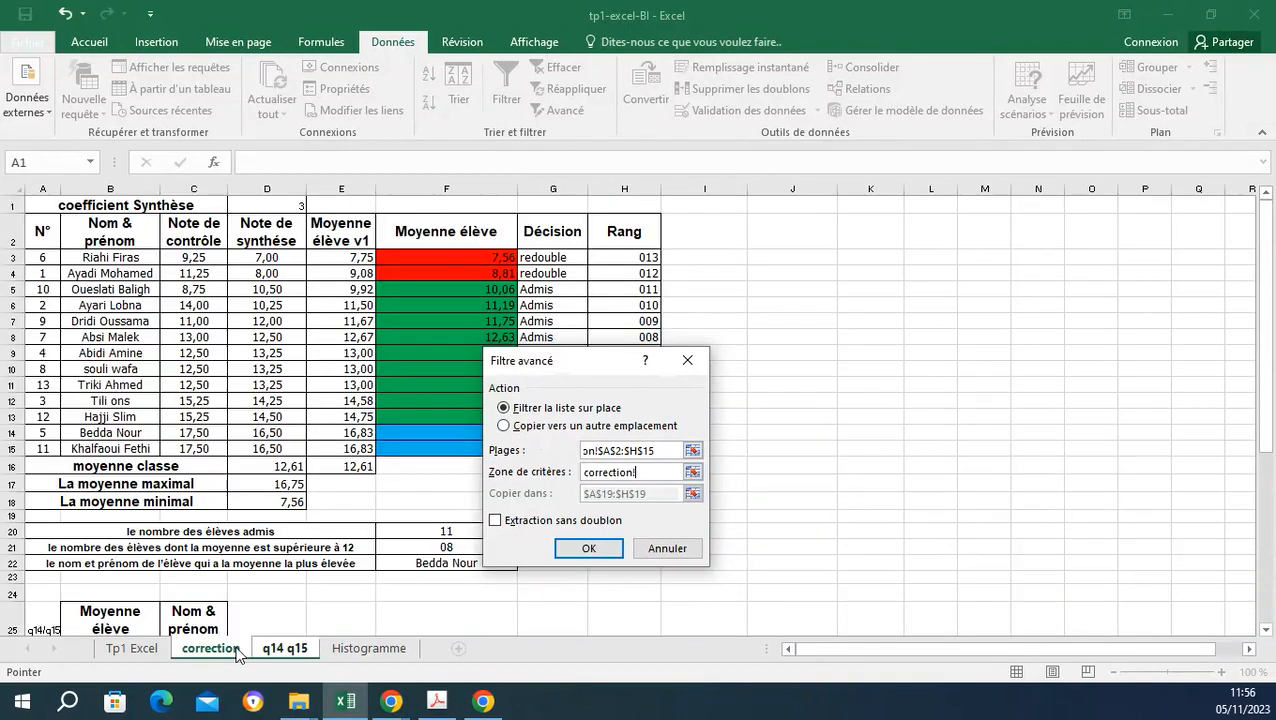
scroll(201, 592, "down", 2)
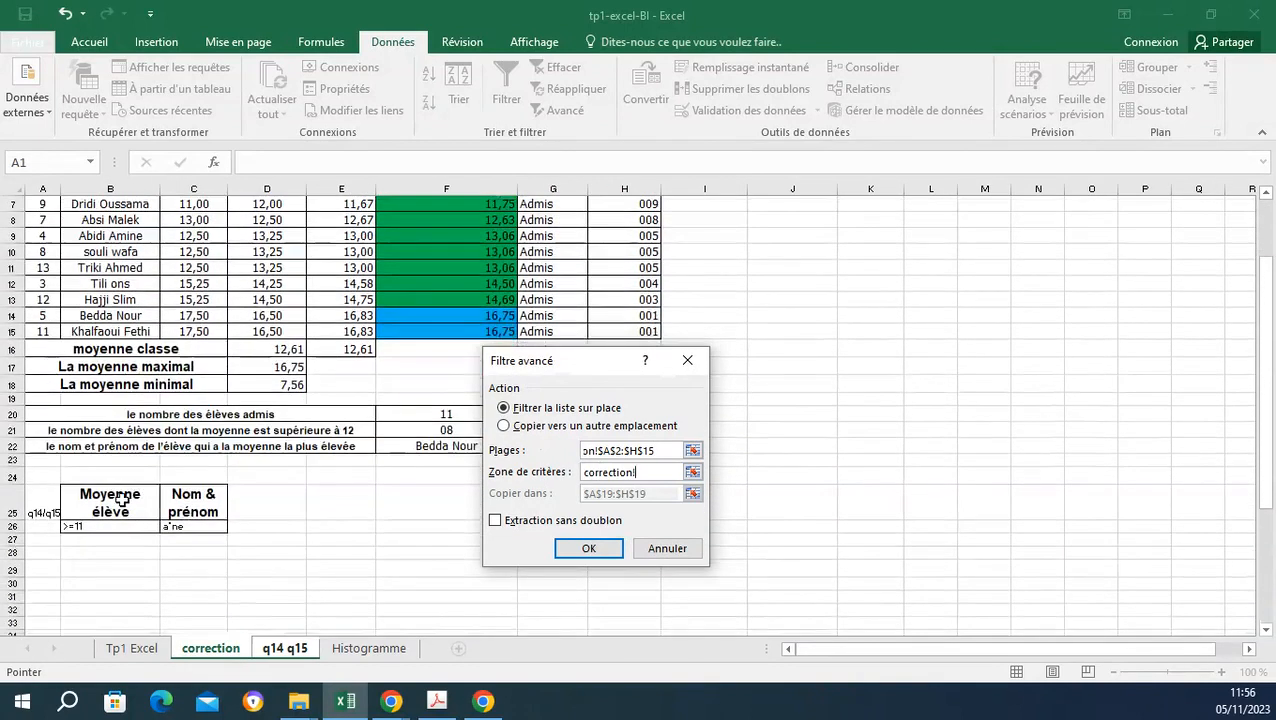
left_click_drag(120, 500, 114, 527)
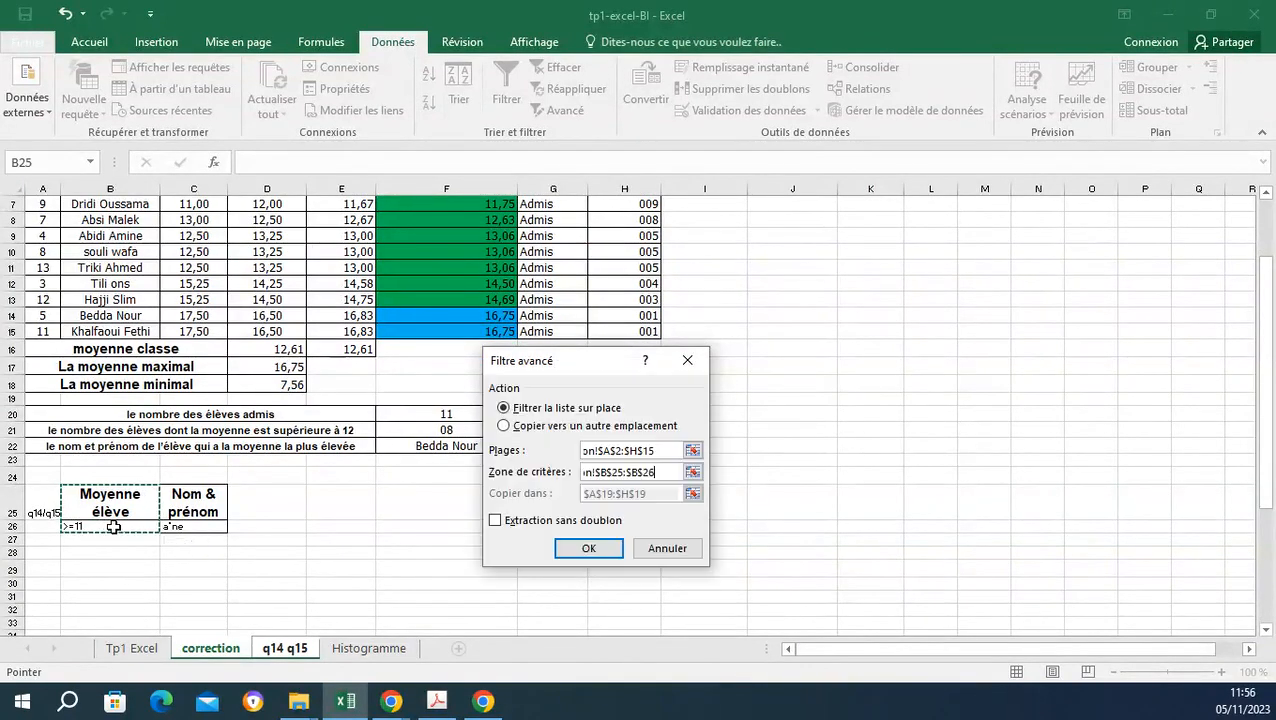
Set the advanced filter to copy to another location, with destination A15 on the "q14 q15" sheet, and run it.
left_click(503, 426)
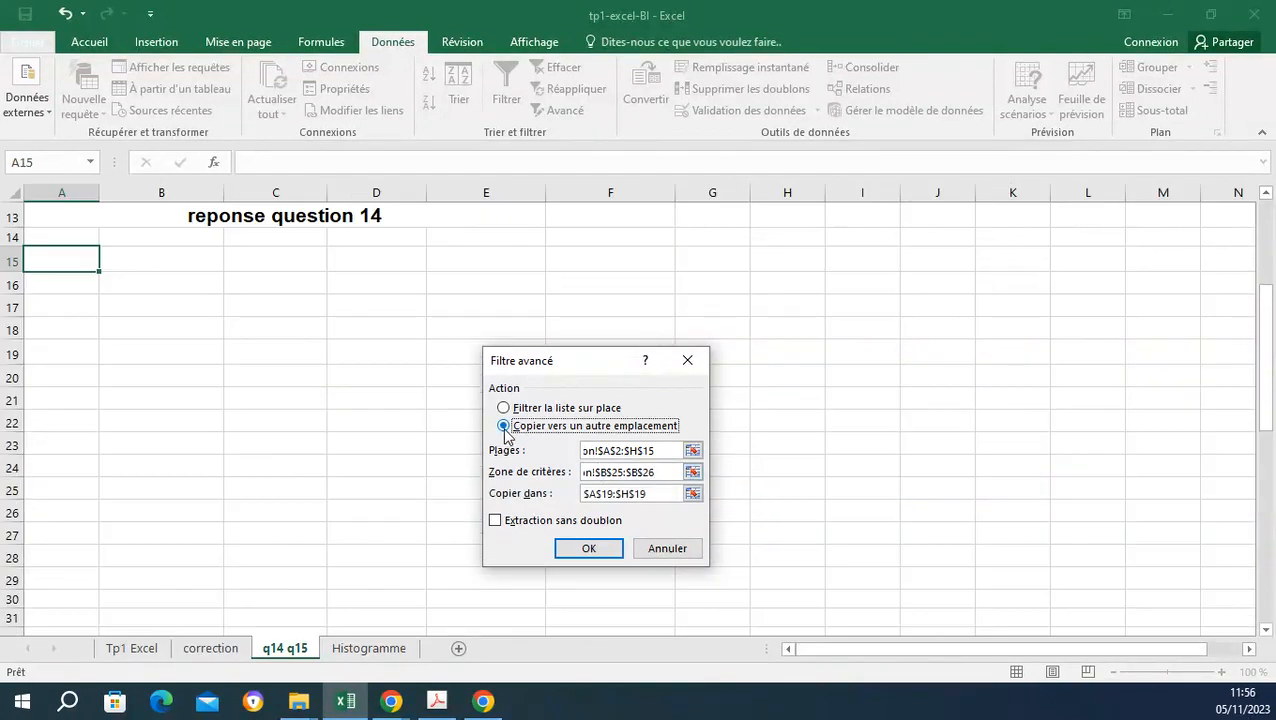
left_click(651, 493)
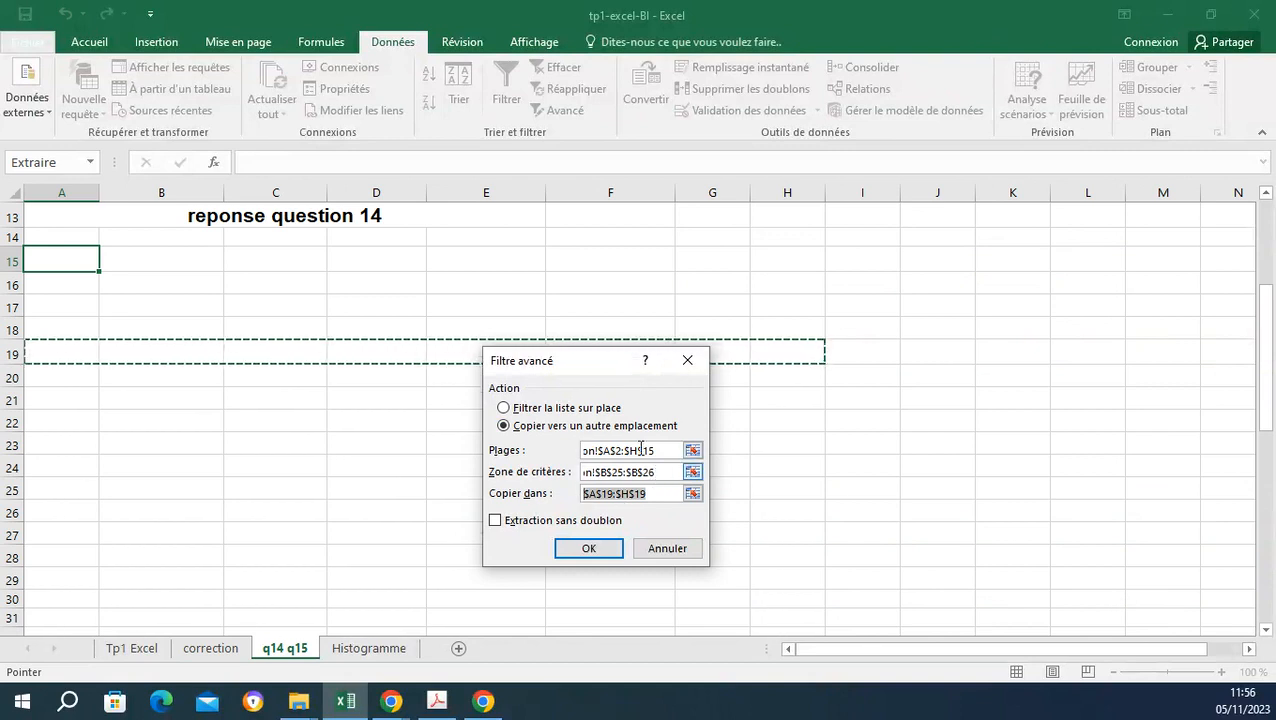
key("BackSpace")
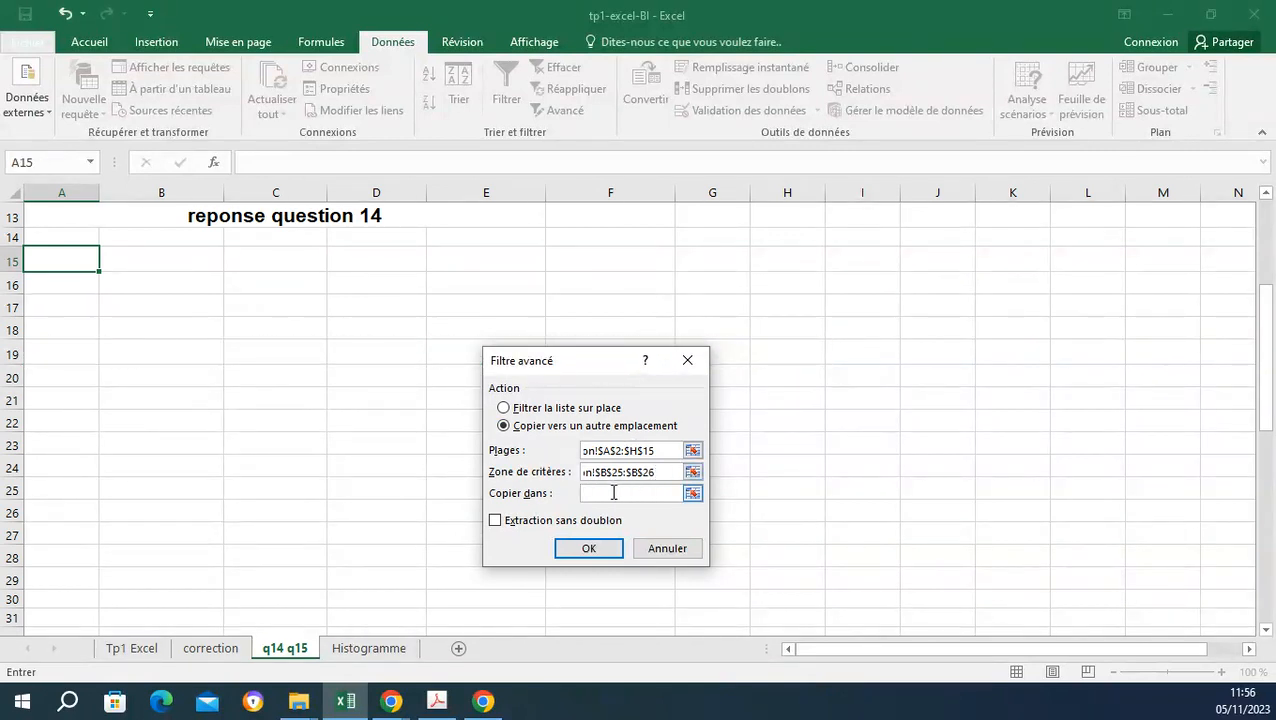
left_click(65, 262)
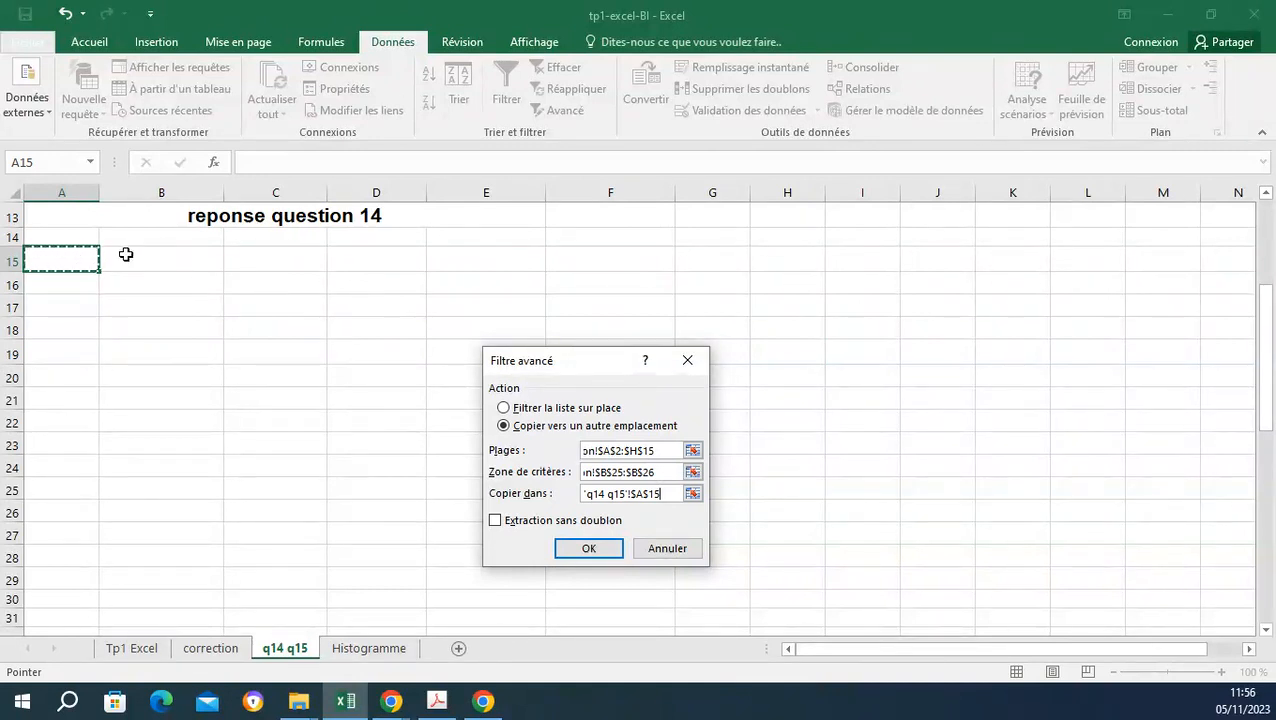
left_click(588, 549)
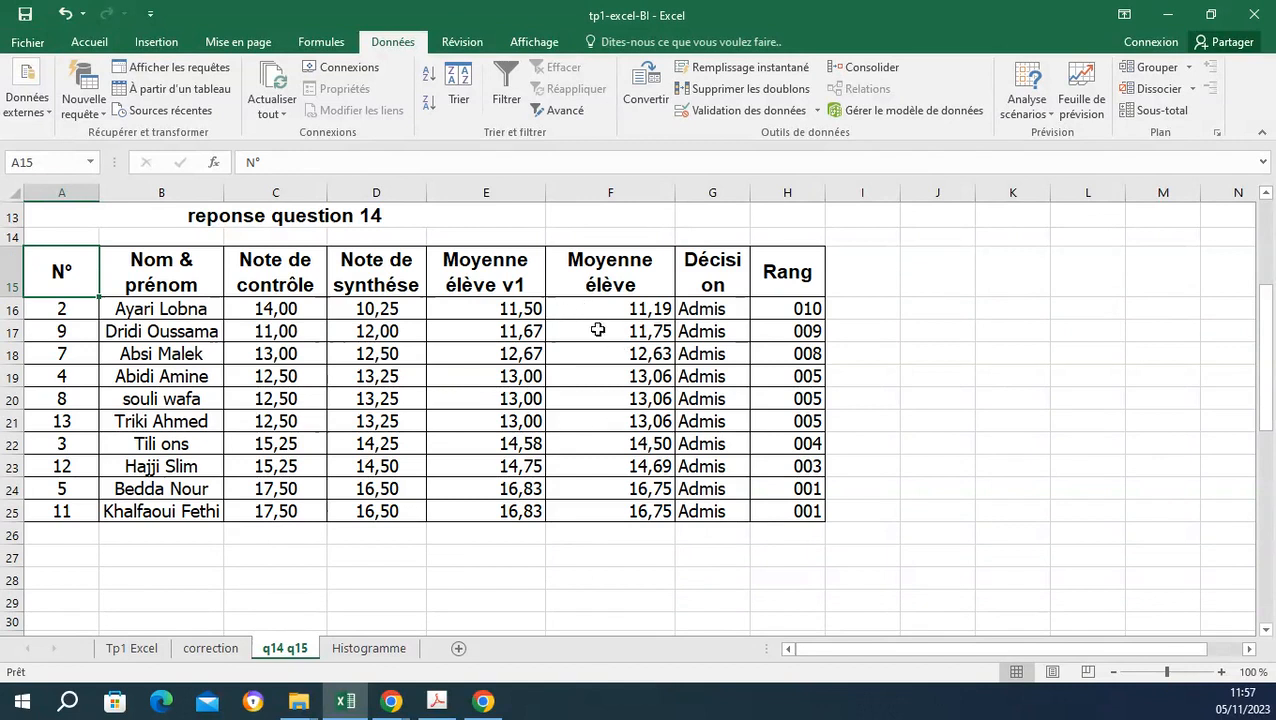
Extend the centred merge of the "reponse question 14" title across A13:H13 to span the extracted table.
left_click_drag(793, 218, 143, 215)
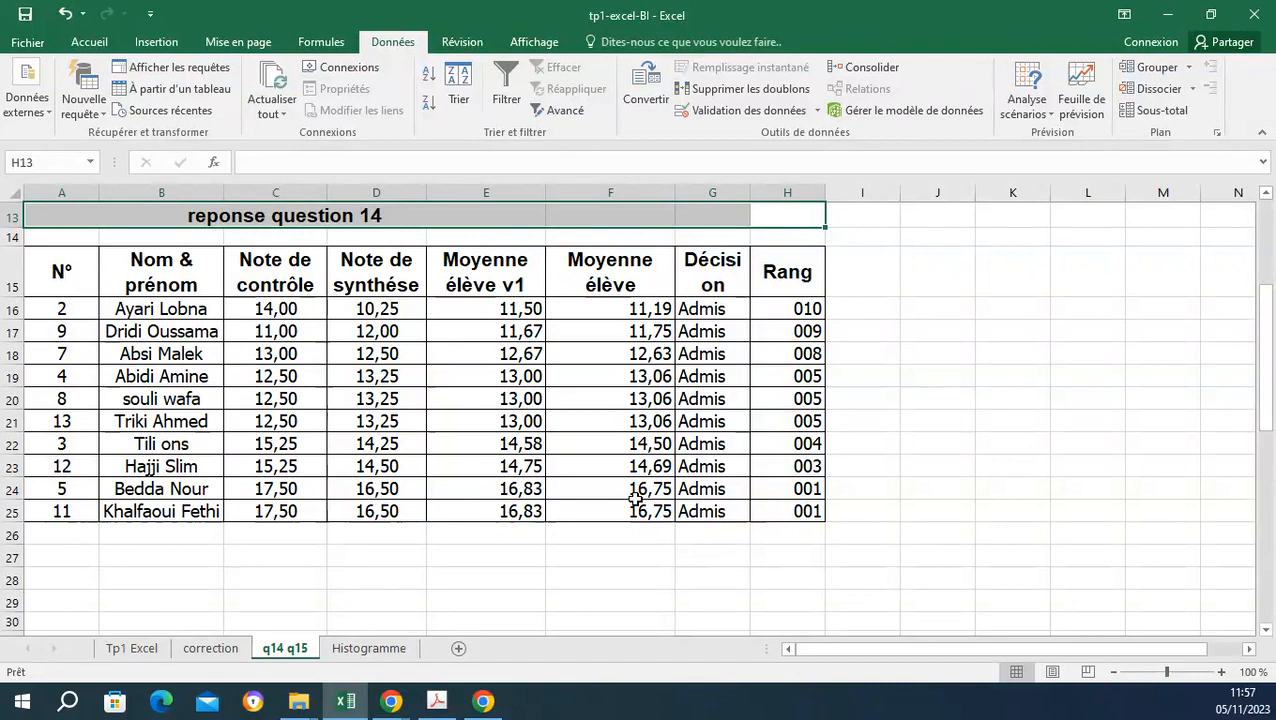
left_click(88, 43)
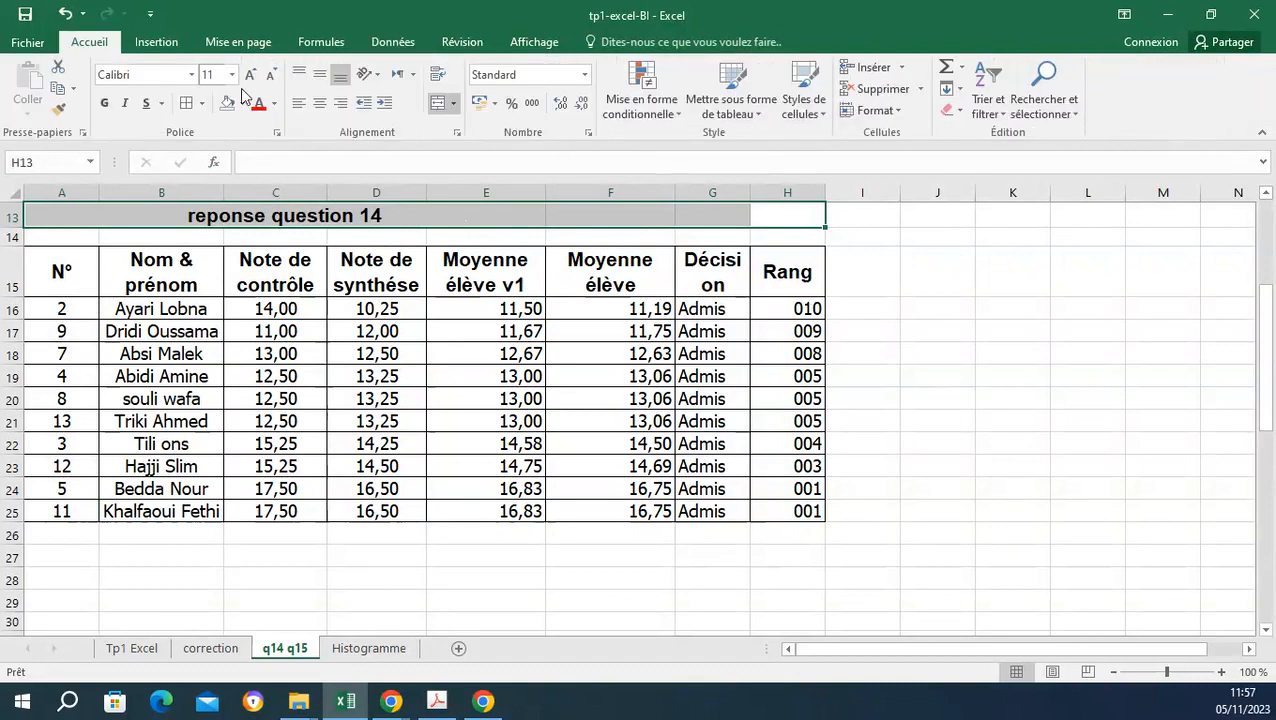
left_click(438, 104)
left_click(438, 104)
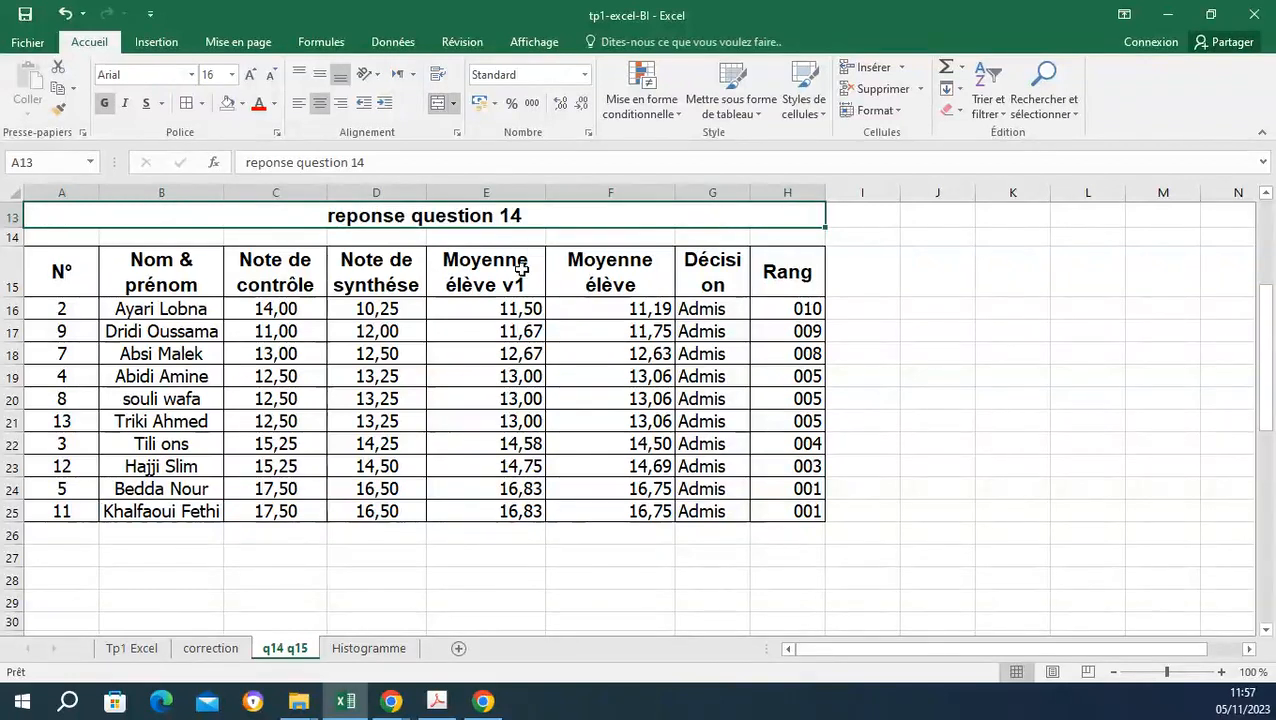
Apply thick outside borders to the merged title cell A13:H13.
left_click(202, 104)
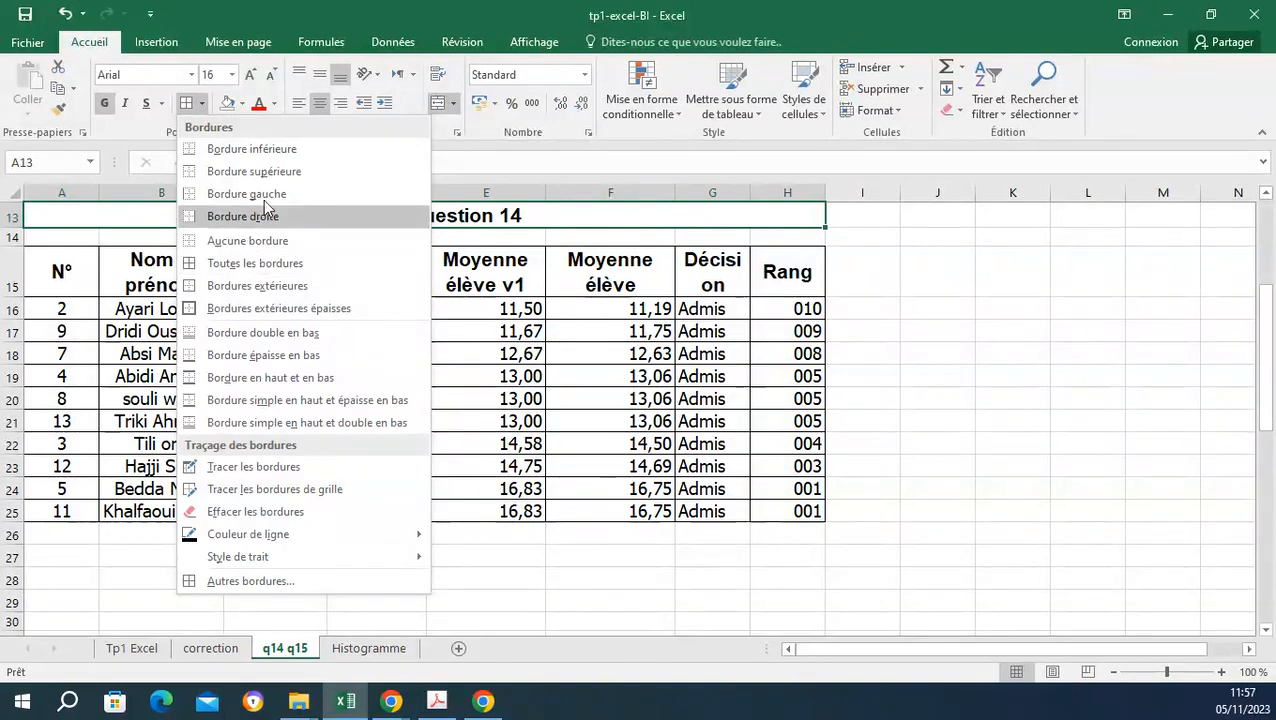
left_click(256, 312)
left_click(862, 399)
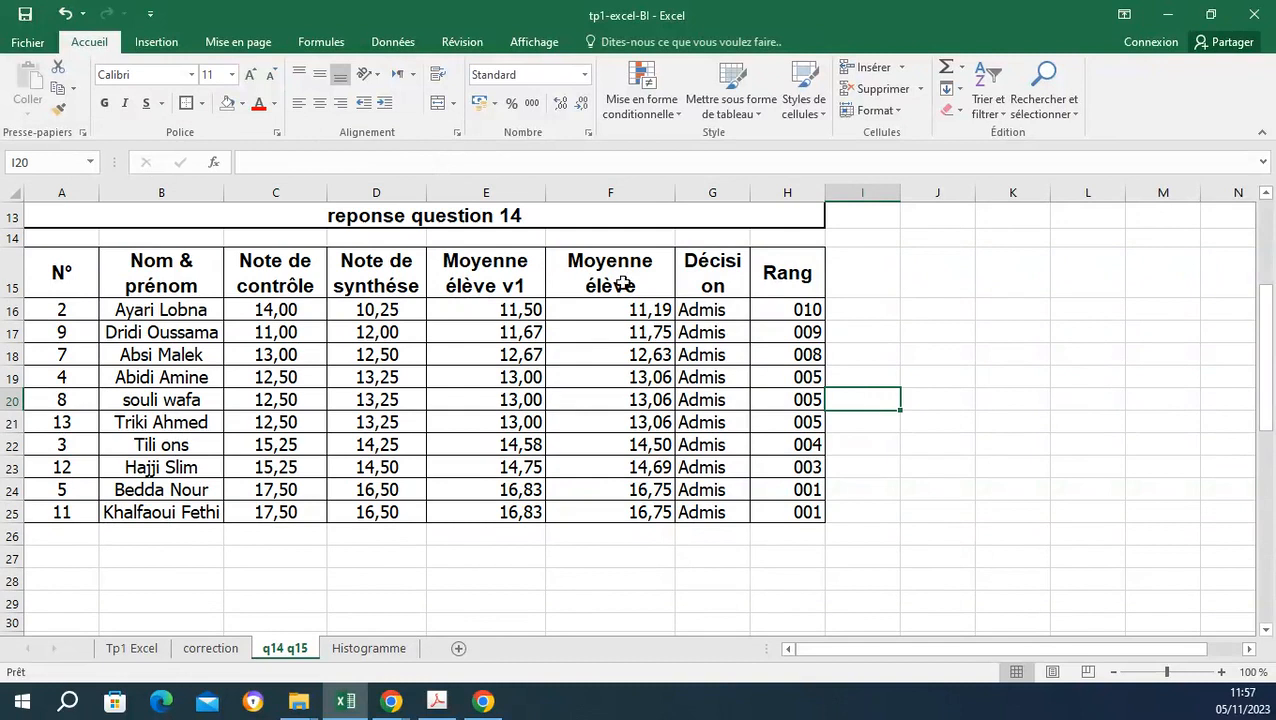
Copy the bordered title from row 13 and paste it into A27:H27 below the table.
left_click(516, 224)
key("ctrl+c")
left_click_drag(60, 561, 760, 552)
key("ctrl+v")
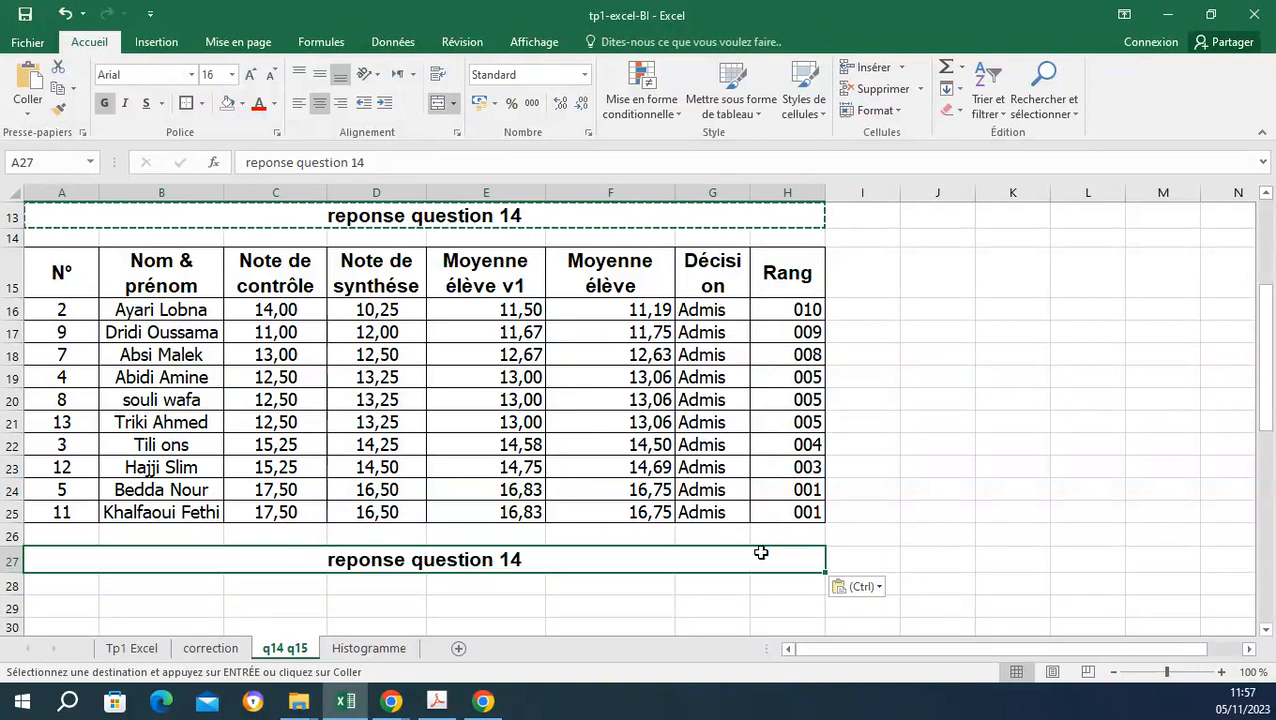
From cell A29, start another advanced filter and set its list range to A2:H15 on the correction sheet.
scroll(310, 581, "down", 1)
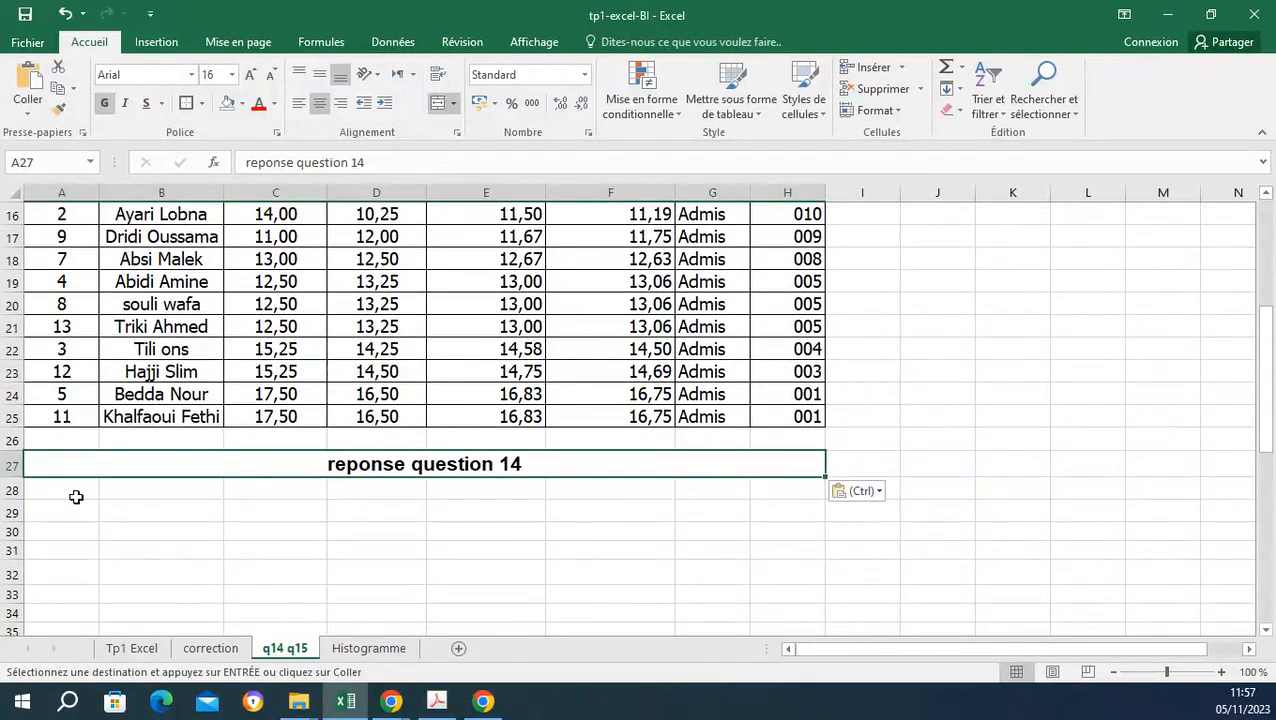
left_click(64, 494)
left_click(63, 511)
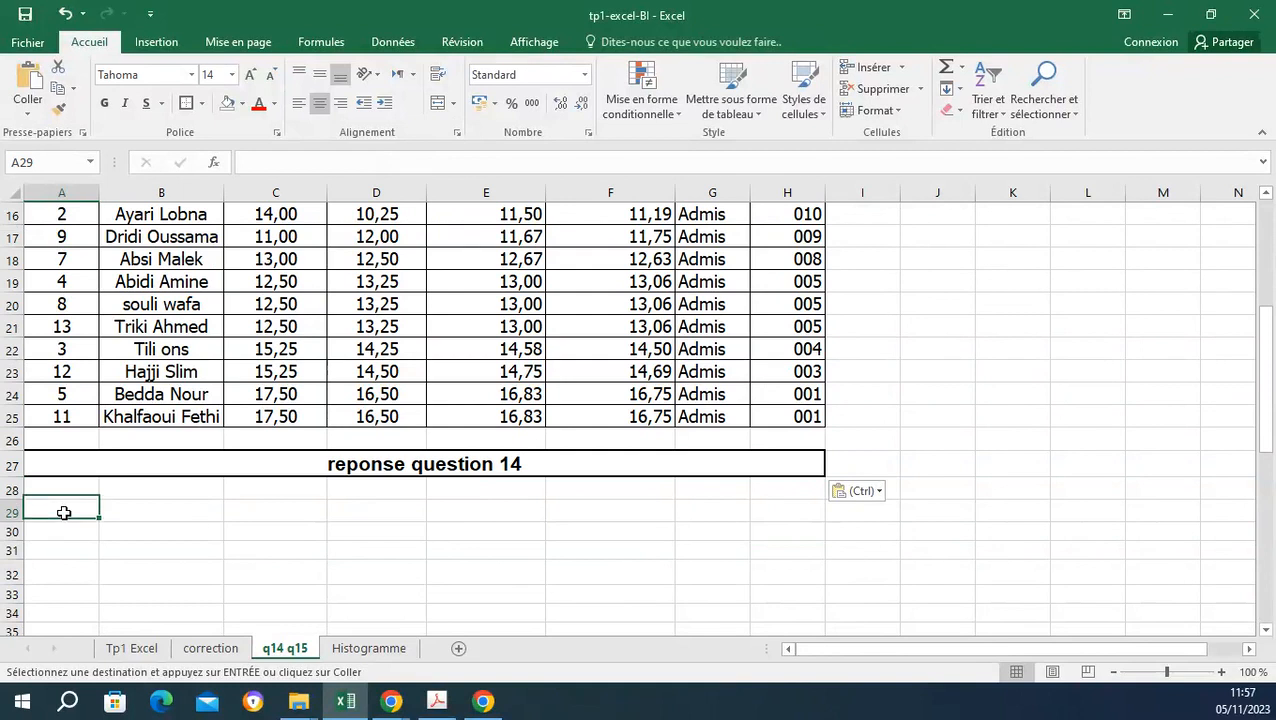
left_click(378, 45)
left_click(566, 111)
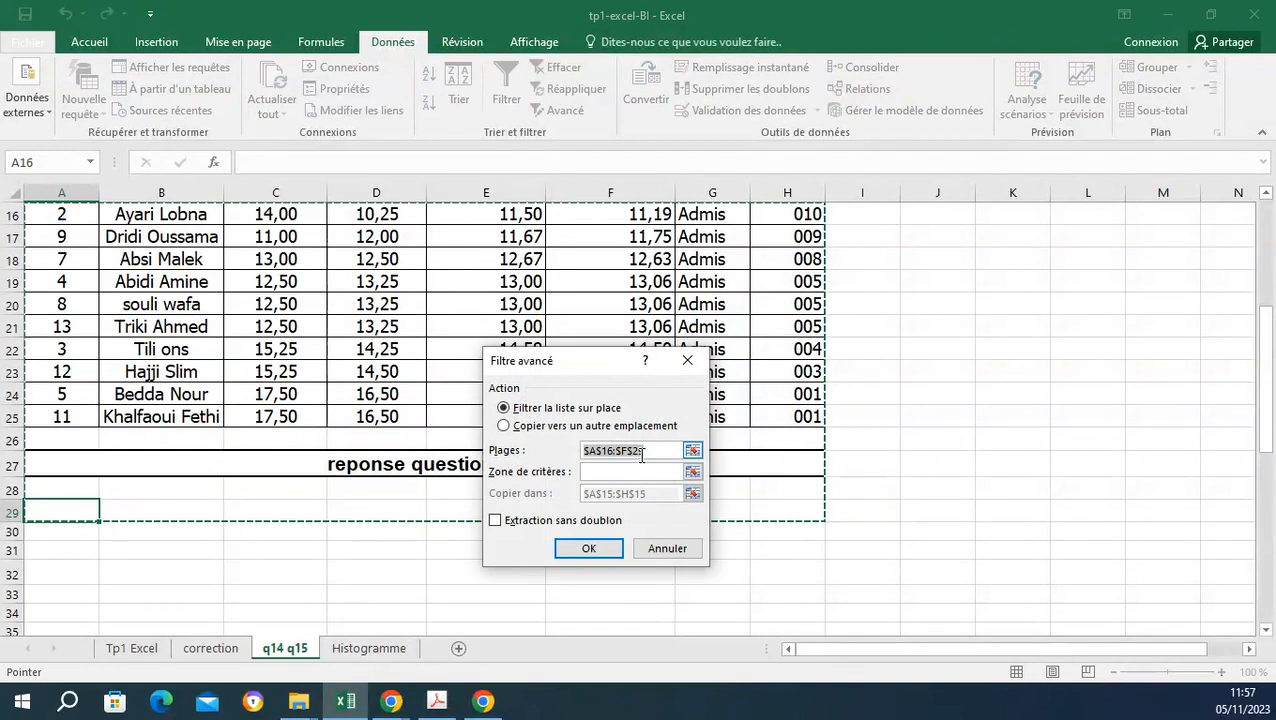
left_click_drag(642, 455, 567, 458)
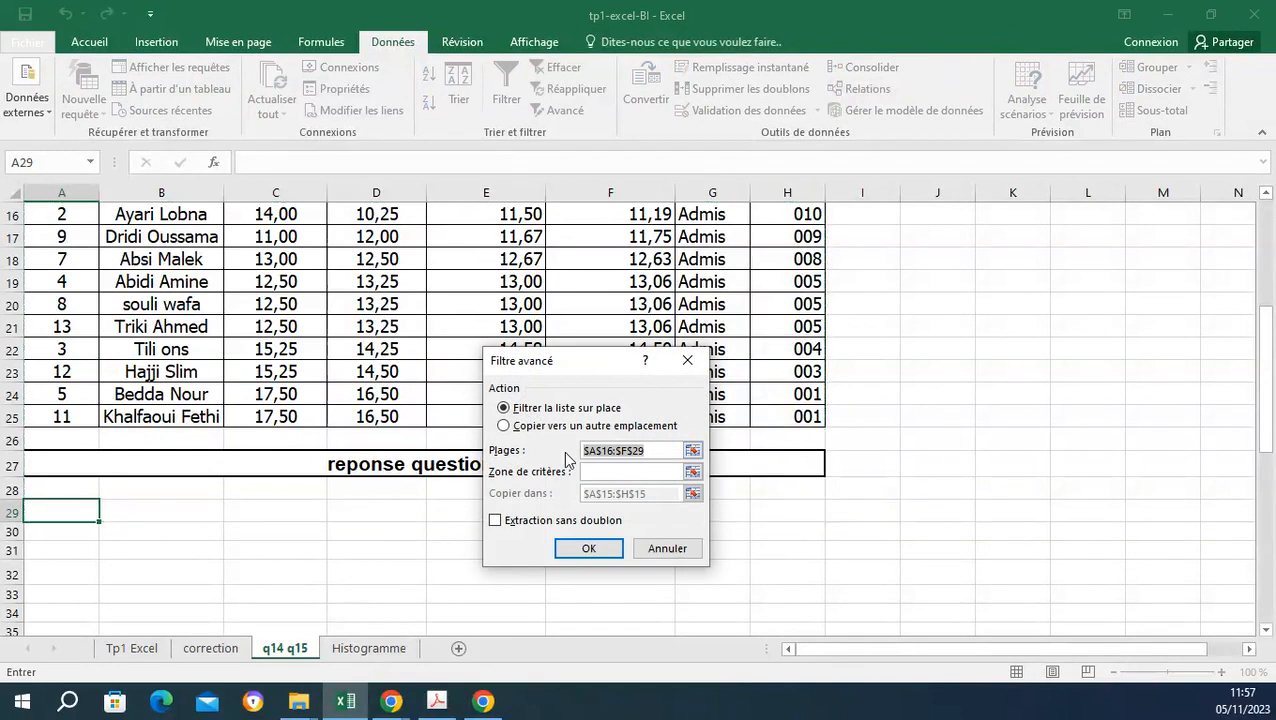
key("BackSpace")
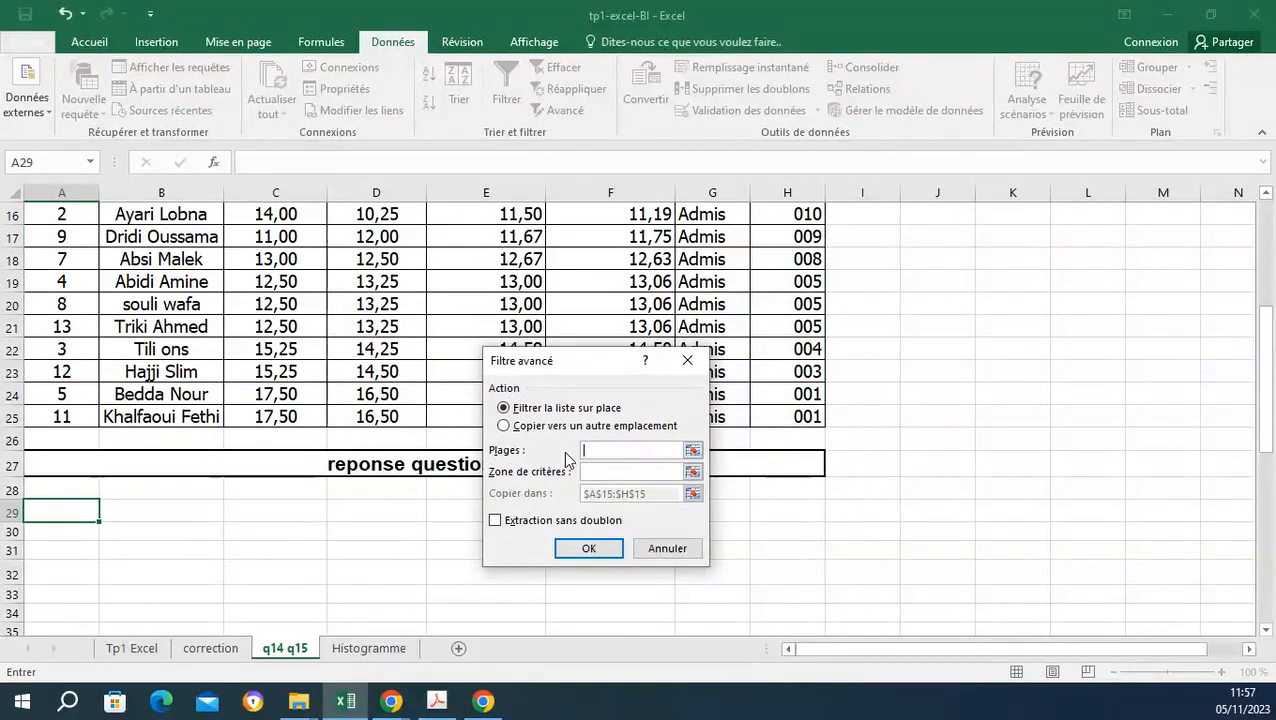
left_click(212, 649)
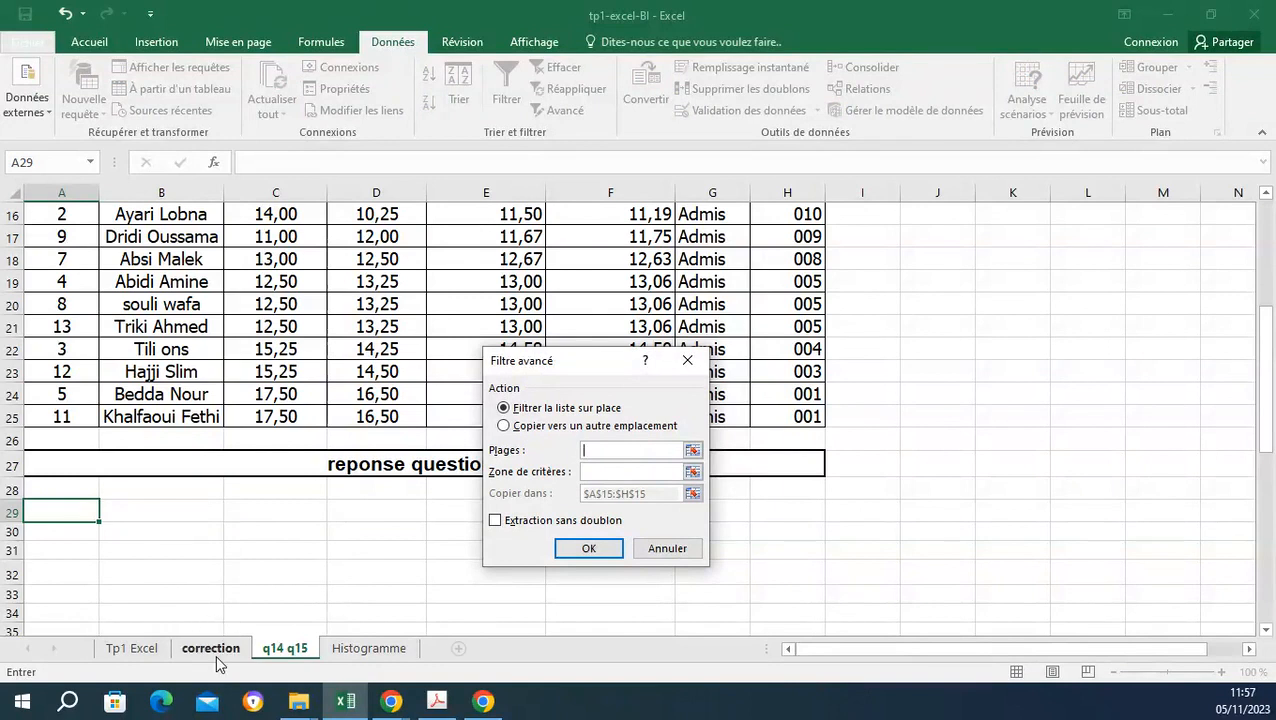
scroll(242, 299, "up", 2)
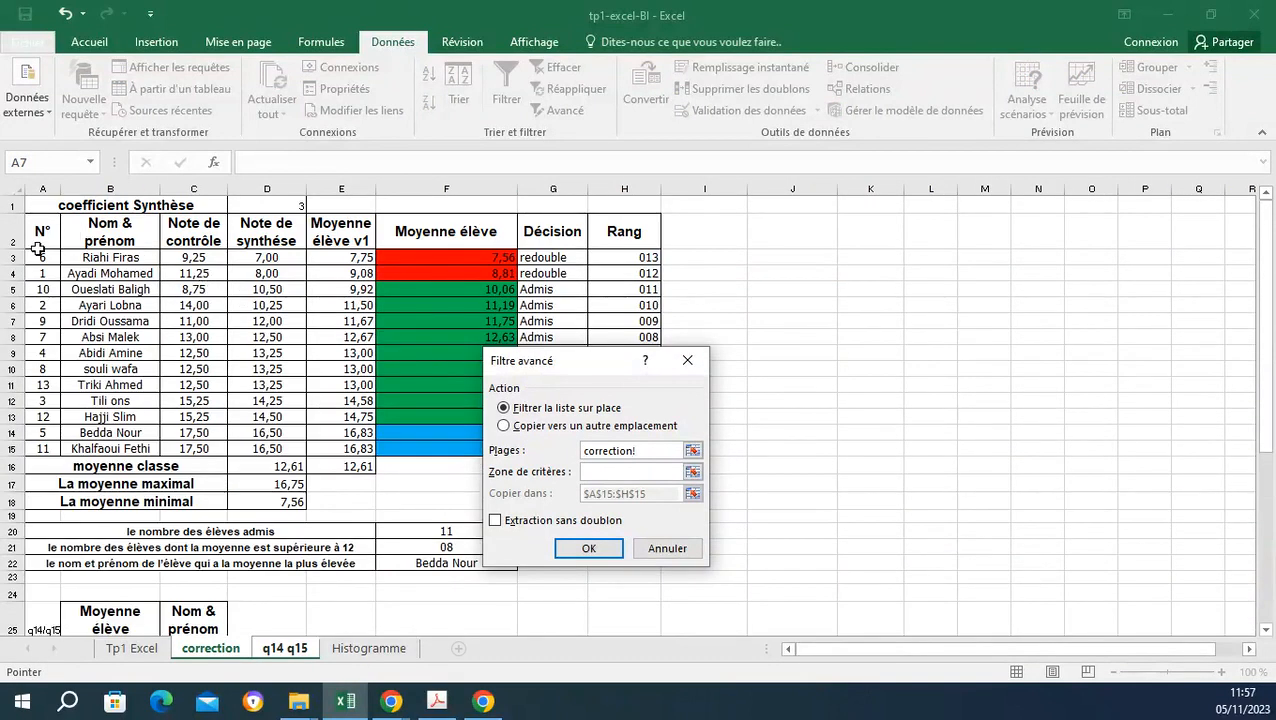
left_click_drag(41, 232, 650, 449)
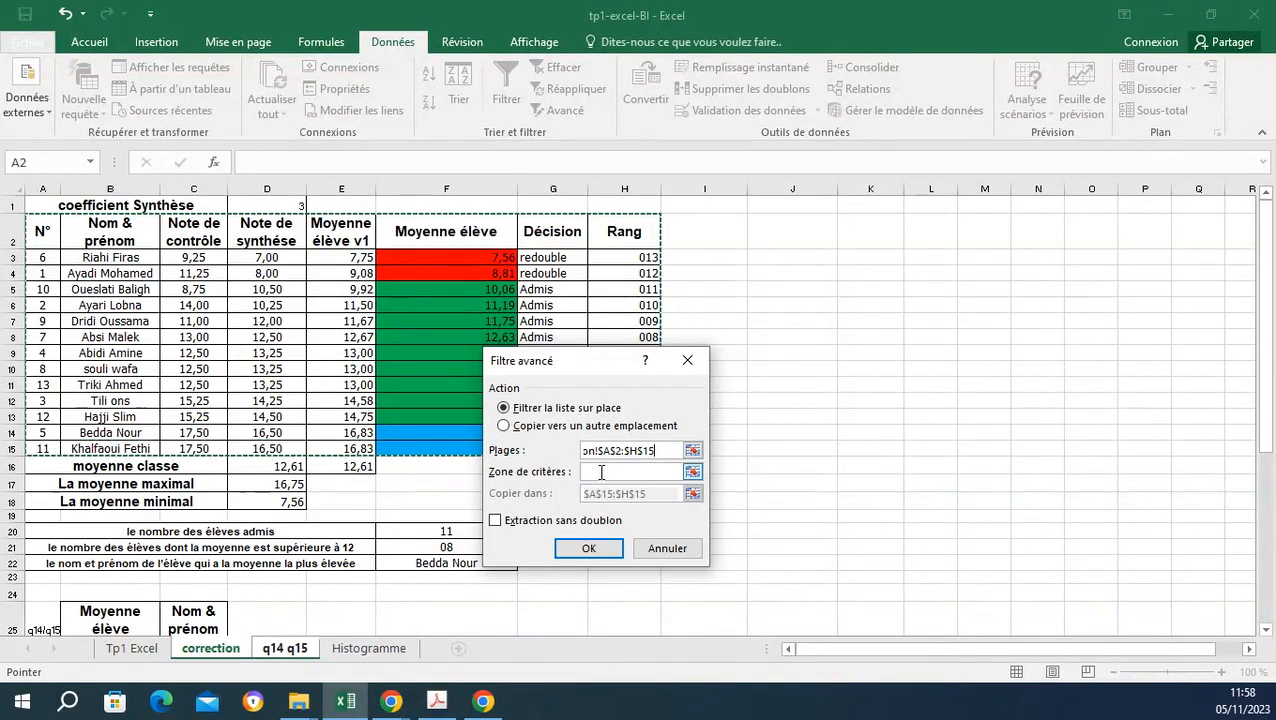
Set the second filter's criteria range to the "Nom & prénom" criterion in C25:C26 on the correction sheet.
left_click(587, 472)
left_click(221, 656)
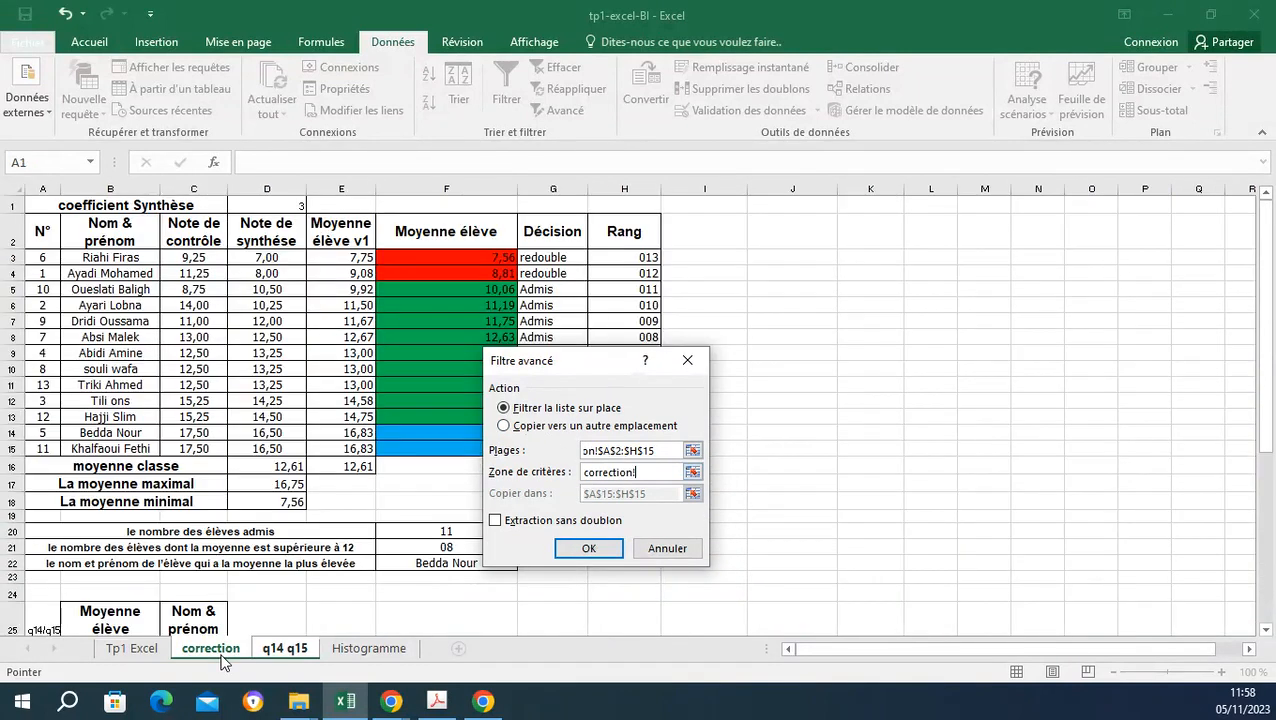
scroll(205, 520, "down", 4)
left_click_drag(203, 405, 207, 427)
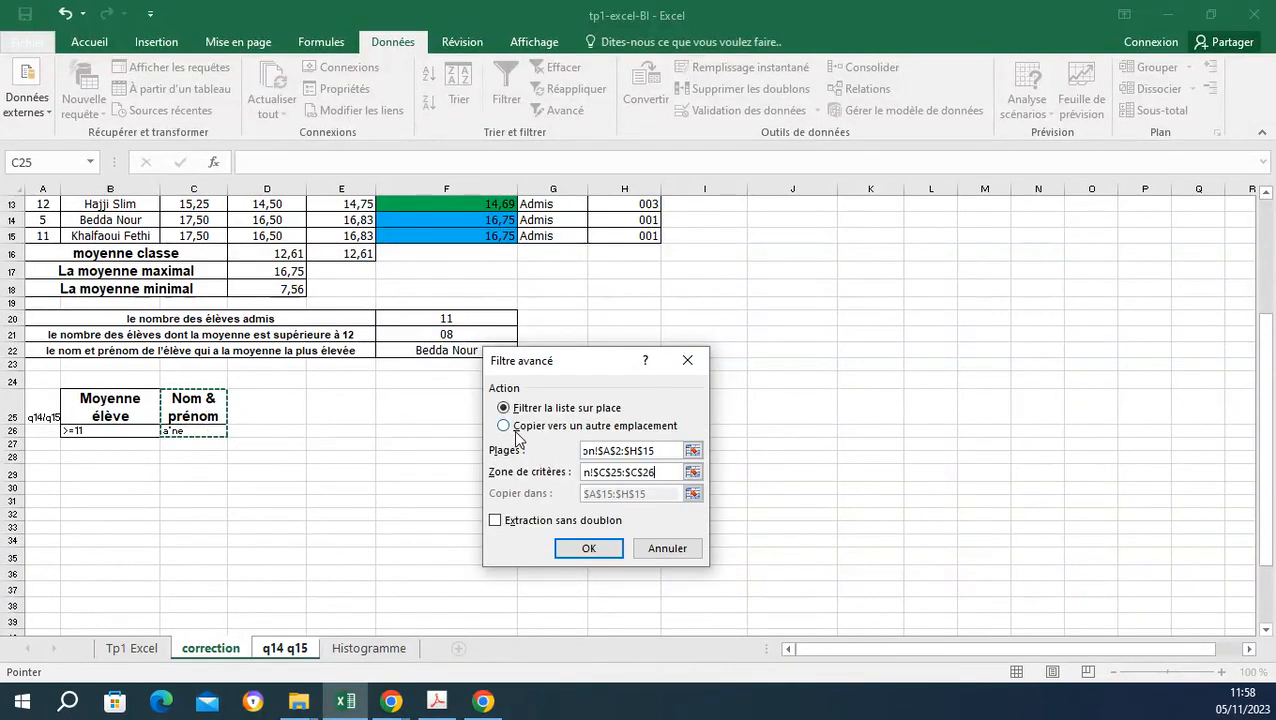
Set the second filter to copy to another location, with destination A29 on the "q14 q15" sheet, and run it.
left_click(505, 426)
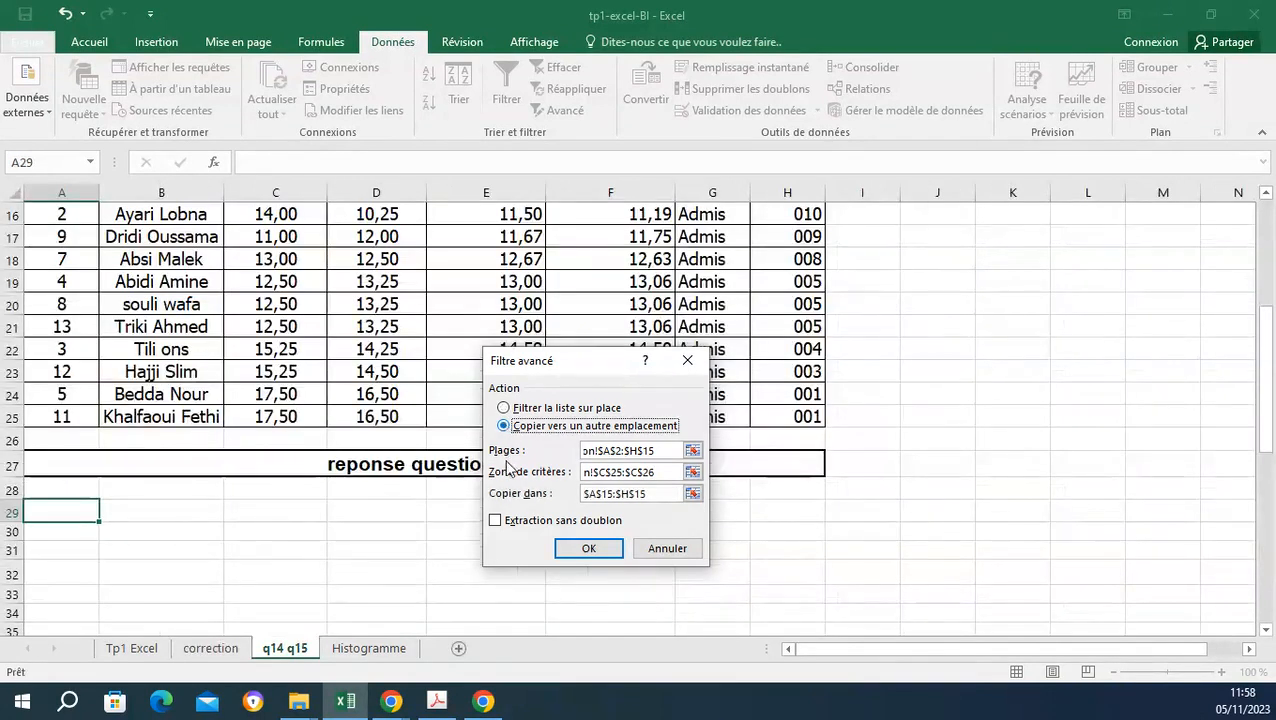
left_click(658, 491)
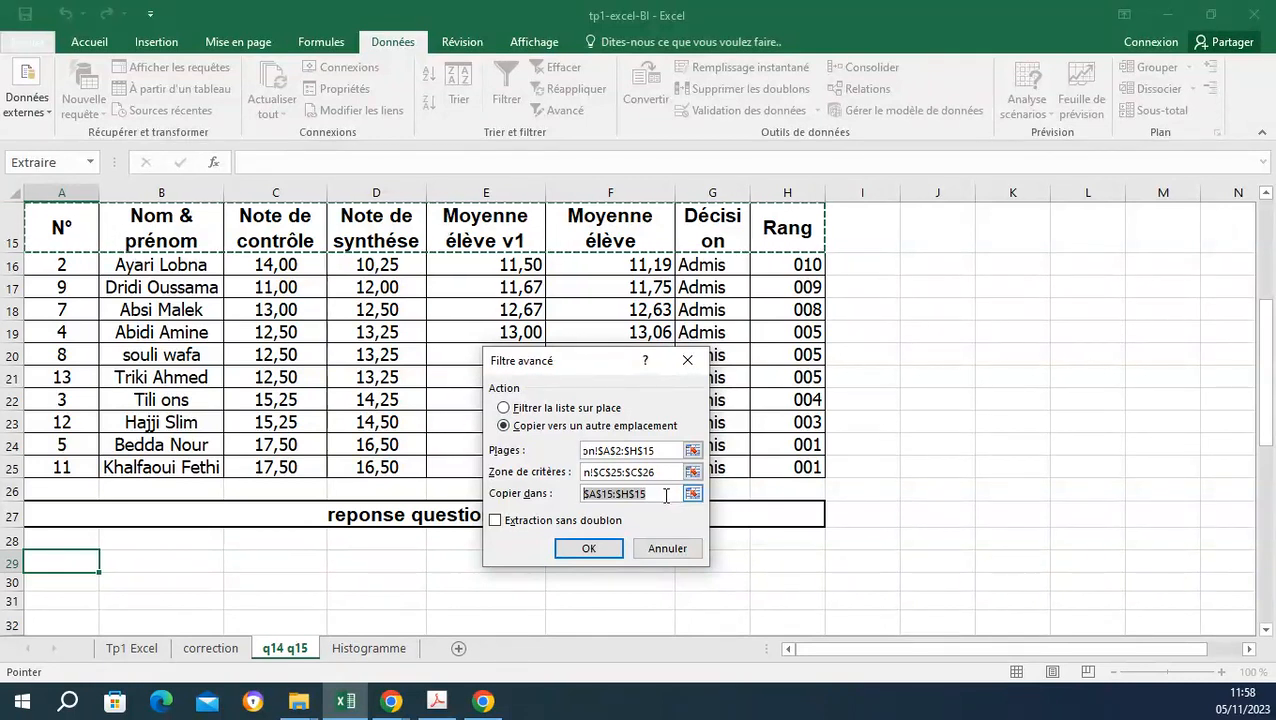
key("BackSpace")
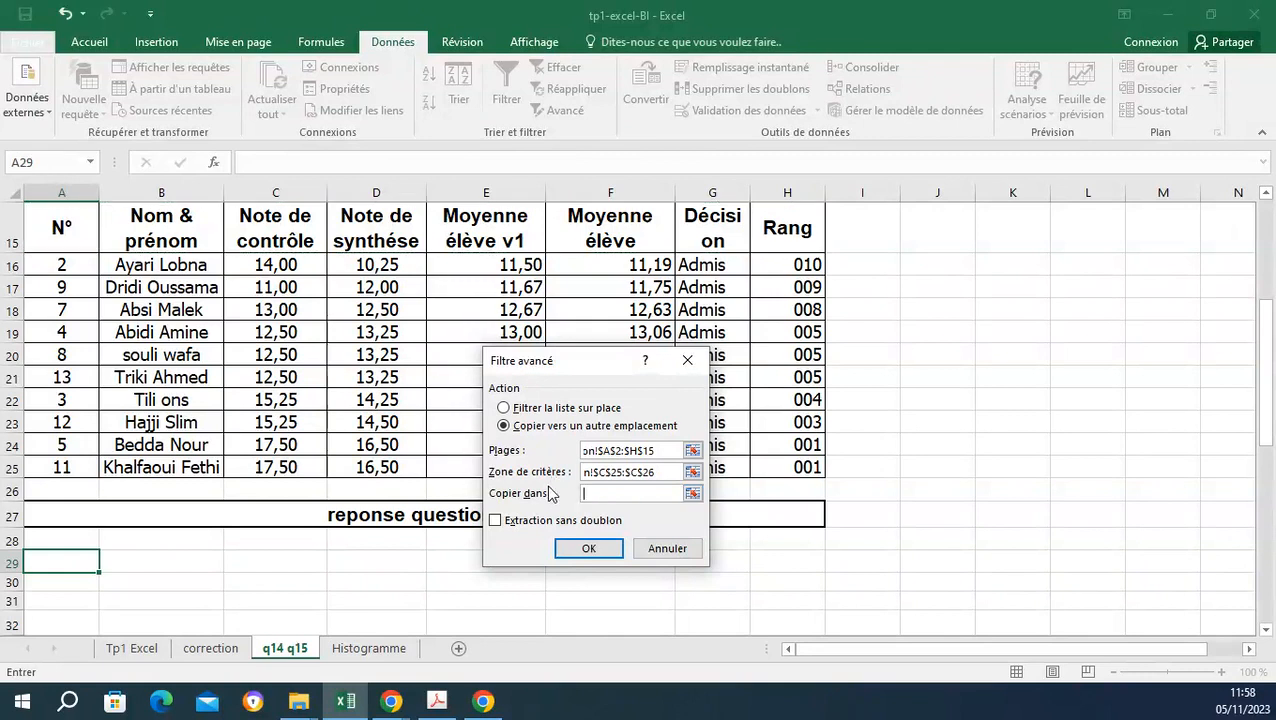
left_click(81, 567)
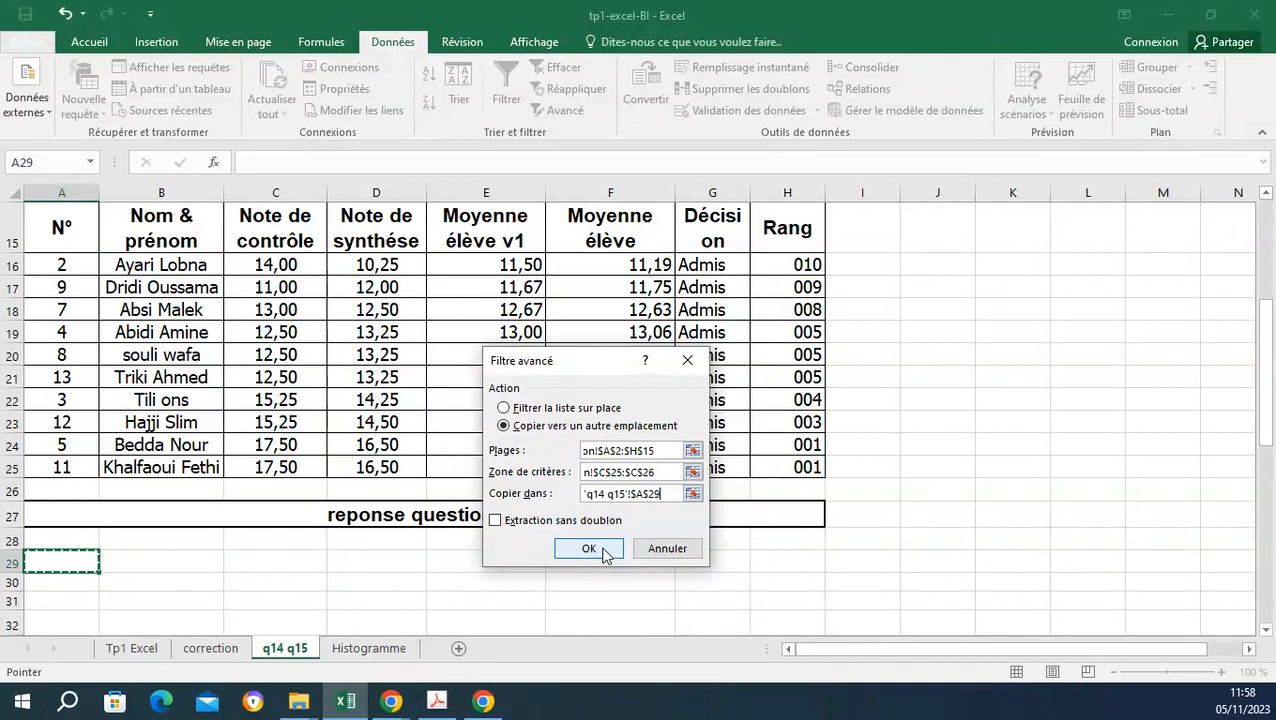
left_click(589, 549)
scroll(605, 545, "down", 1)
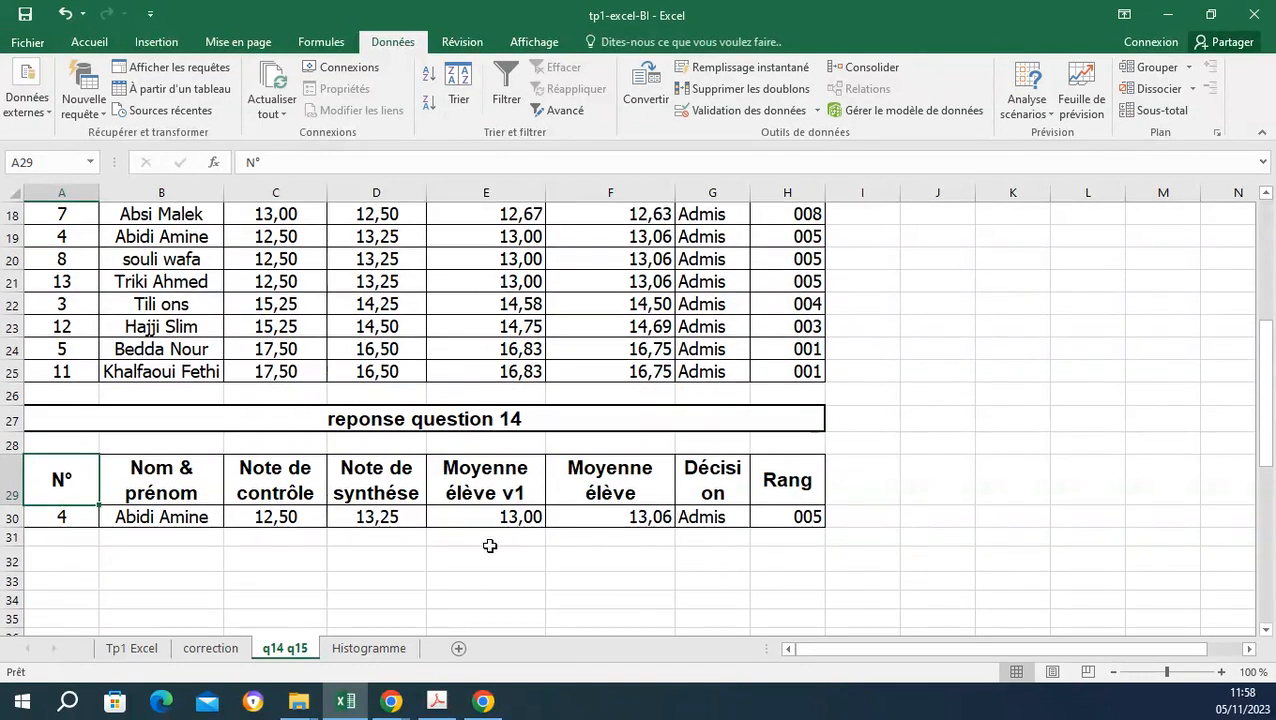
scroll(258, 522, "down", 1)
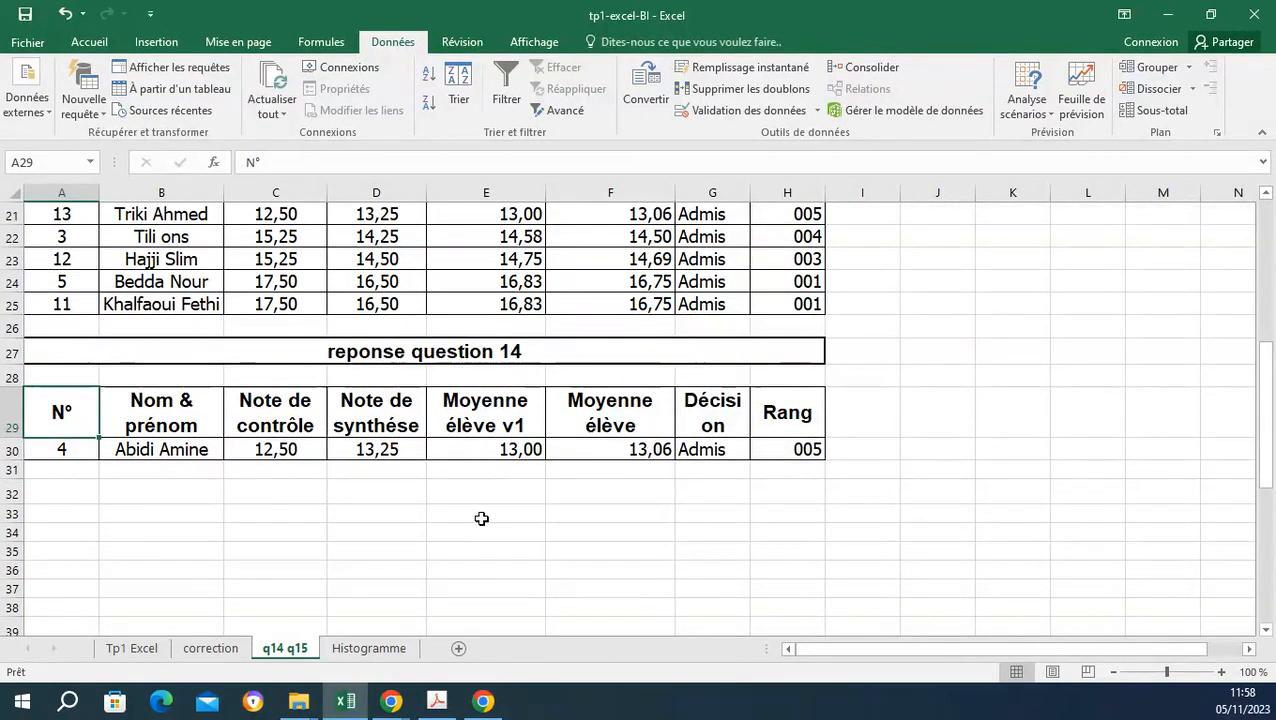
scroll(482, 517, "up", 2)
scroll(482, 517, "down", 2)
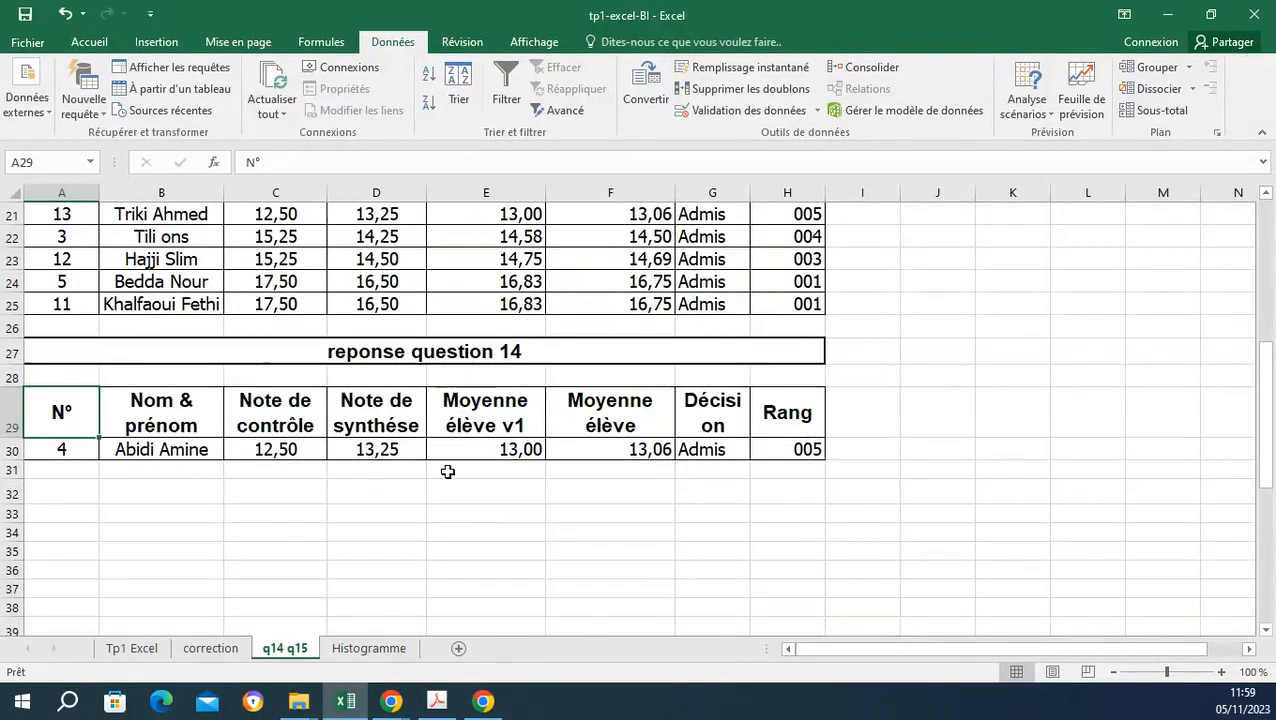
scroll(233, 515, "up", 3)
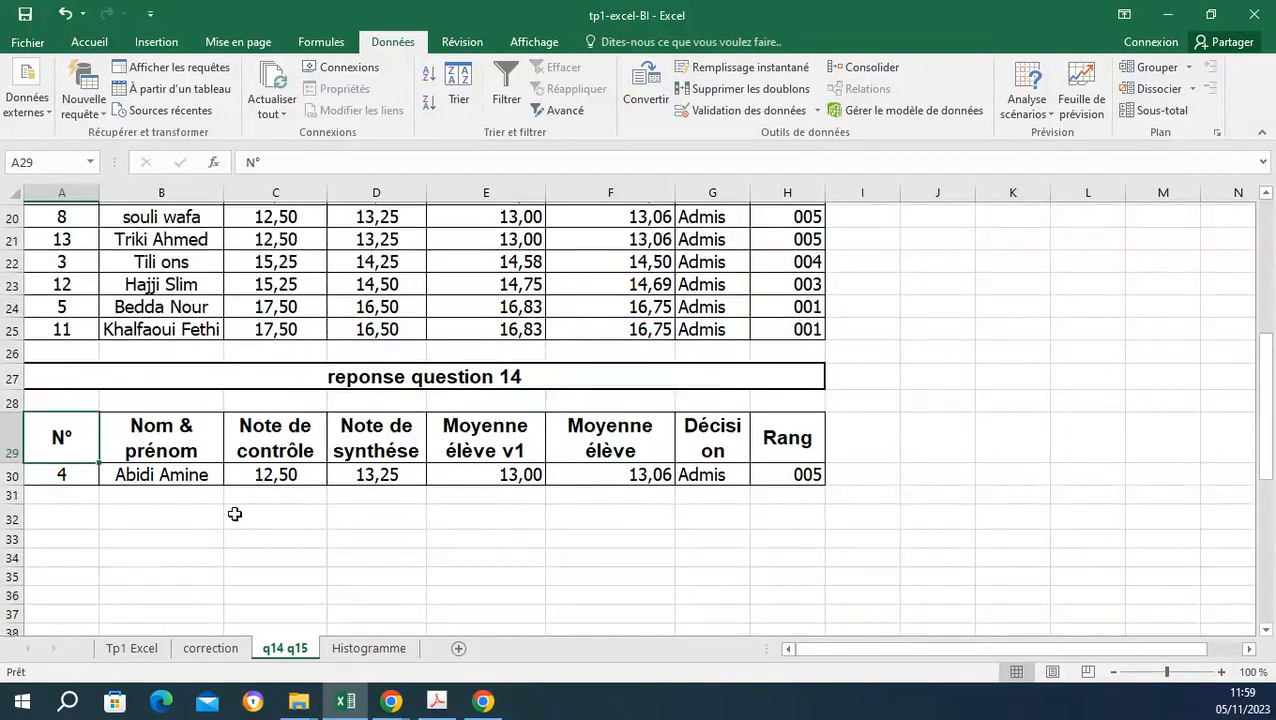